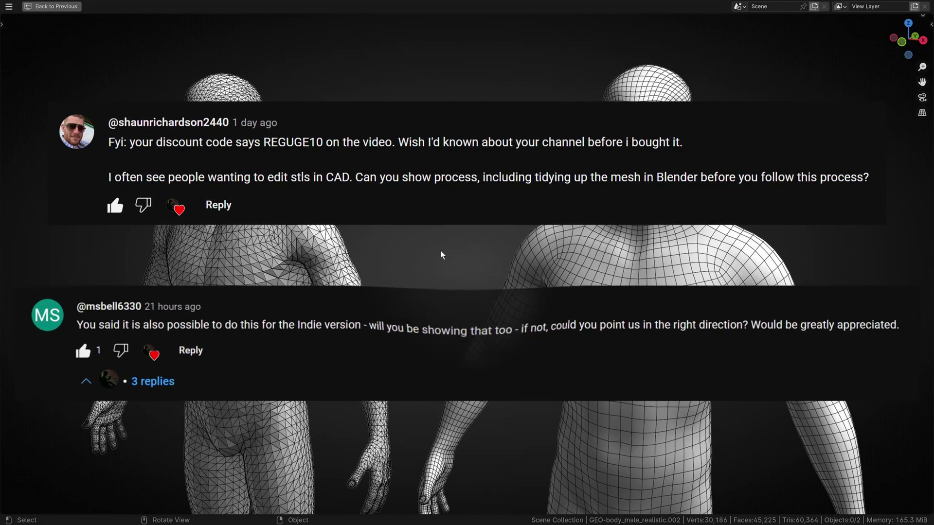
Select the quad-mesh body and bring up its export formats to look at the IGES option.
key("q")
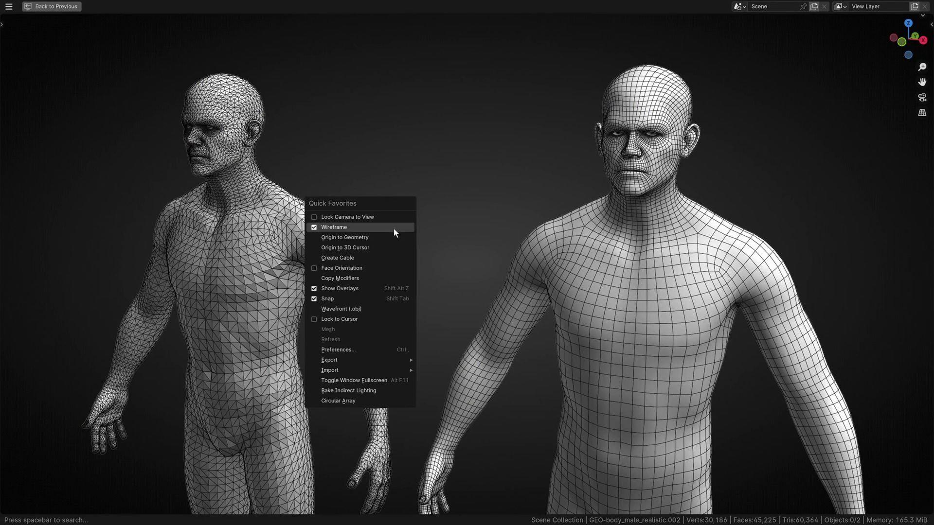
mouse_move(381, 368)
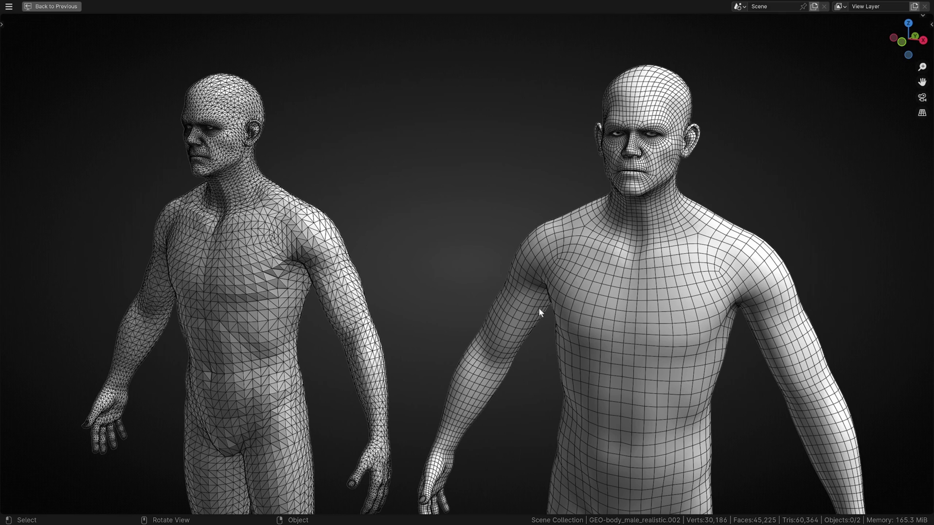
left_click(625, 288)
key("q")
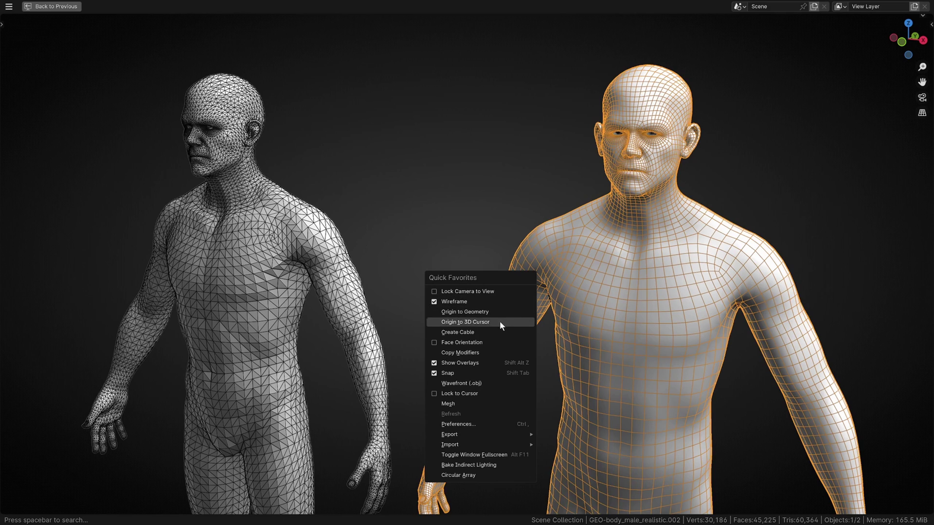
mouse_move(504, 432)
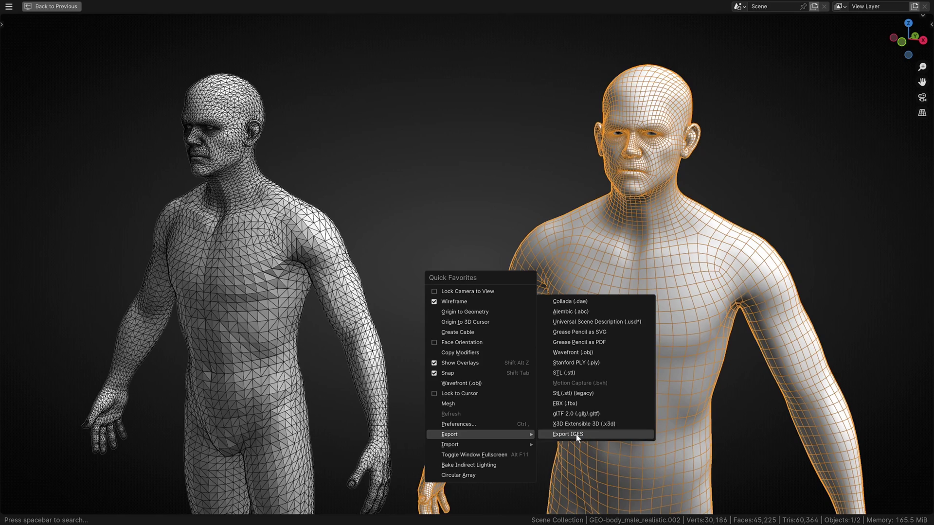
Select the triangulated body and examine its mesh topology alongside the quad-mesh body.
left_click(313, 240)
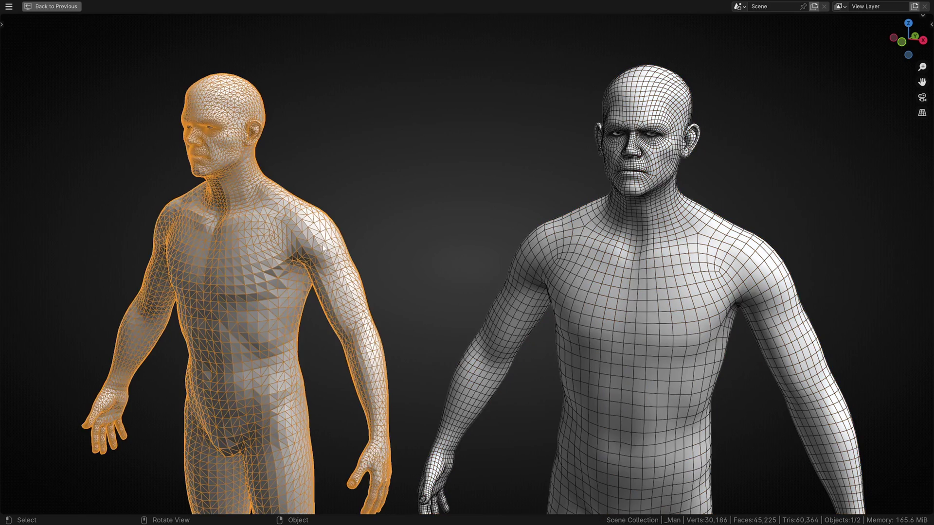
scroll(337, 249, "down", 1)
middle_click_drag(322, 244, 395, 284)
scroll(407, 287, "up", 2)
scroll(442, 306, "down", 2)
scroll(346, 277, "down", 1)
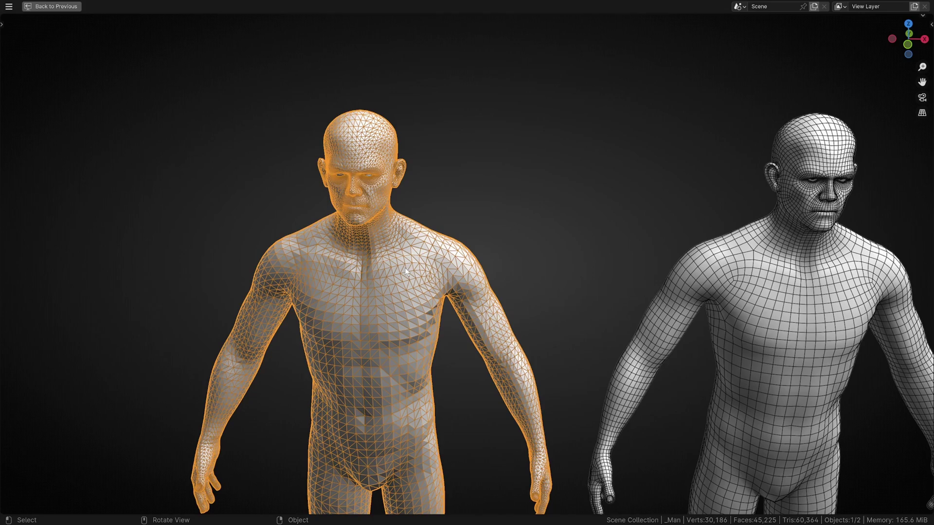
middle_click_drag(511, 314, 515, 285)
scroll(543, 304, "down", 2)
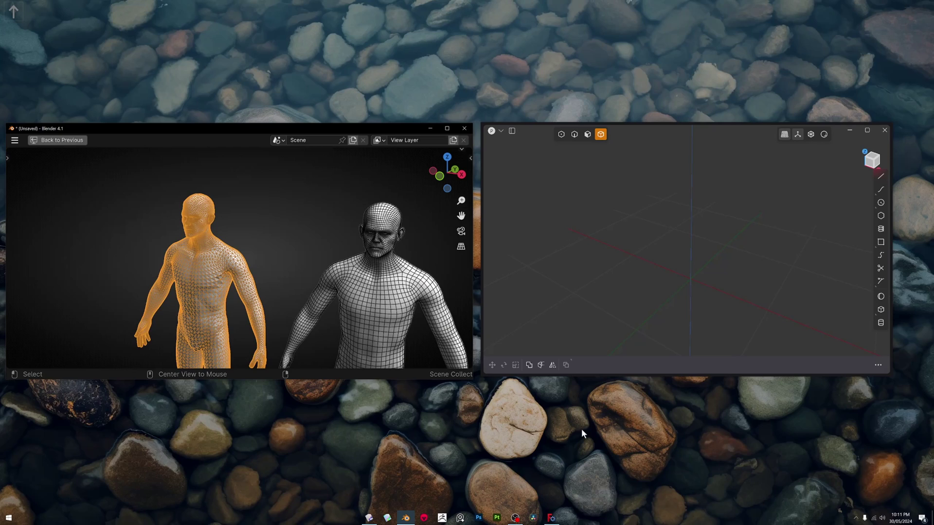
Switch to FreeCAD and open the _man.igs file.
left_click(552, 517)
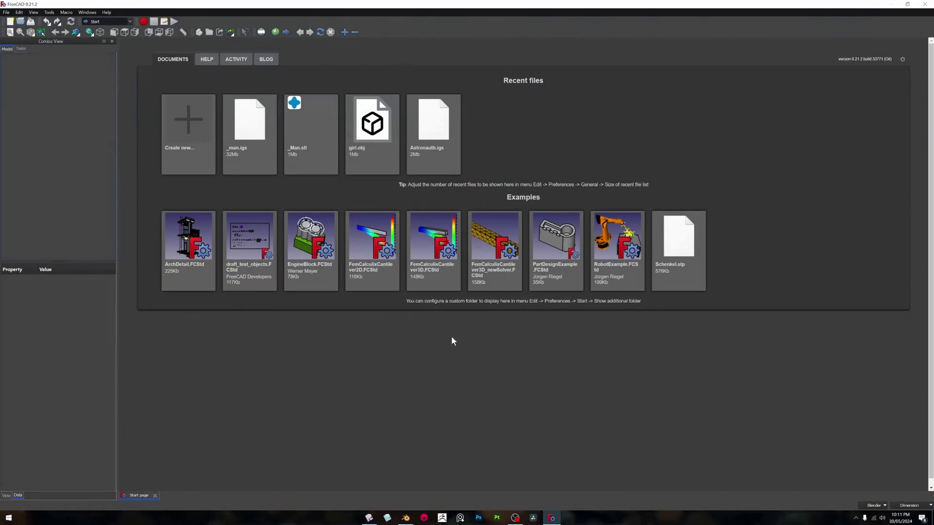
scroll(380, 344, "down", 1)
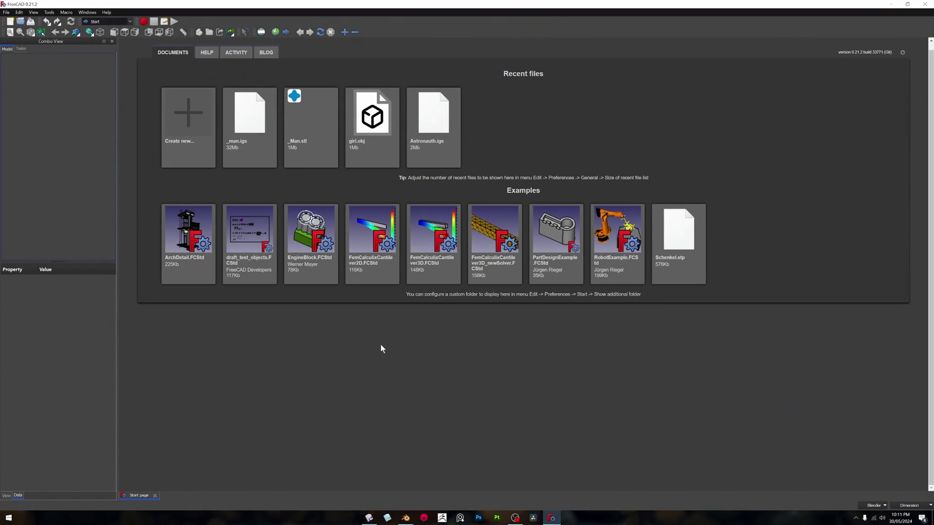
scroll(381, 347, "up", 1)
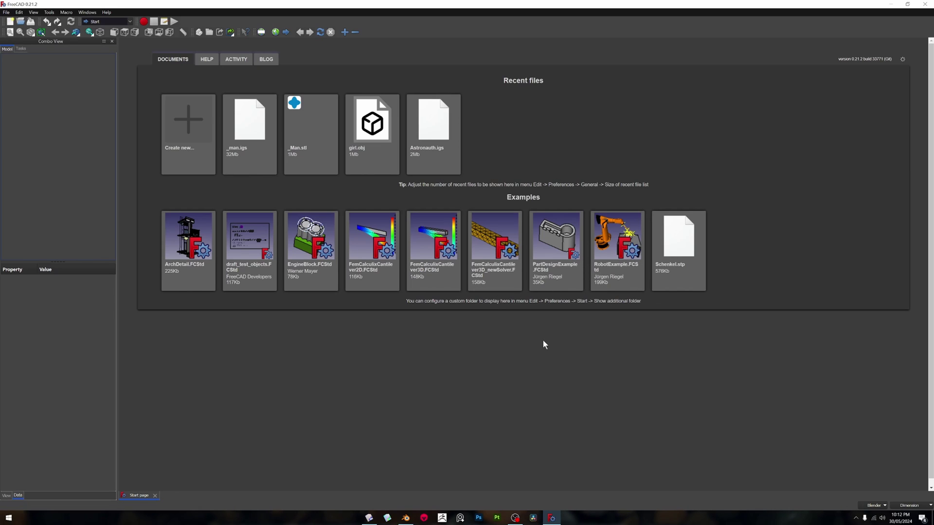
scroll(423, 371, "down", 1)
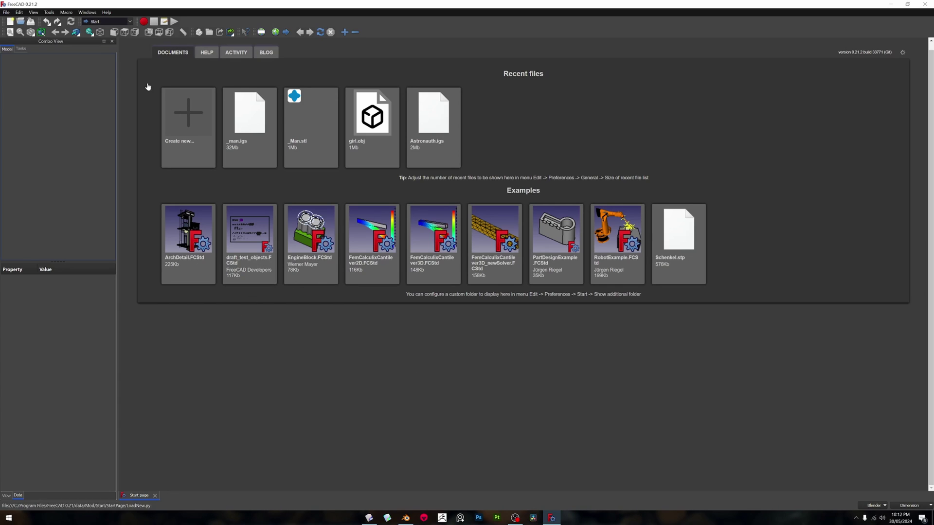
left_click(7, 13)
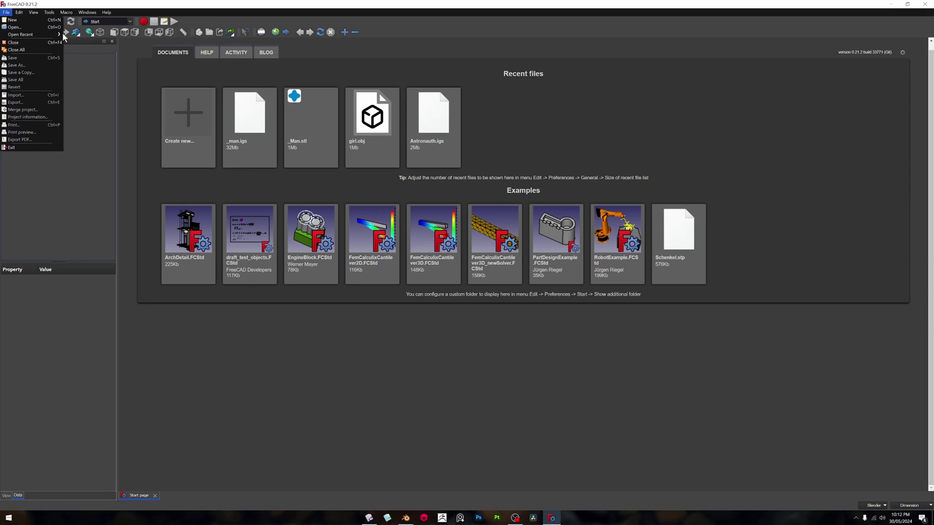
left_click(34, 26)
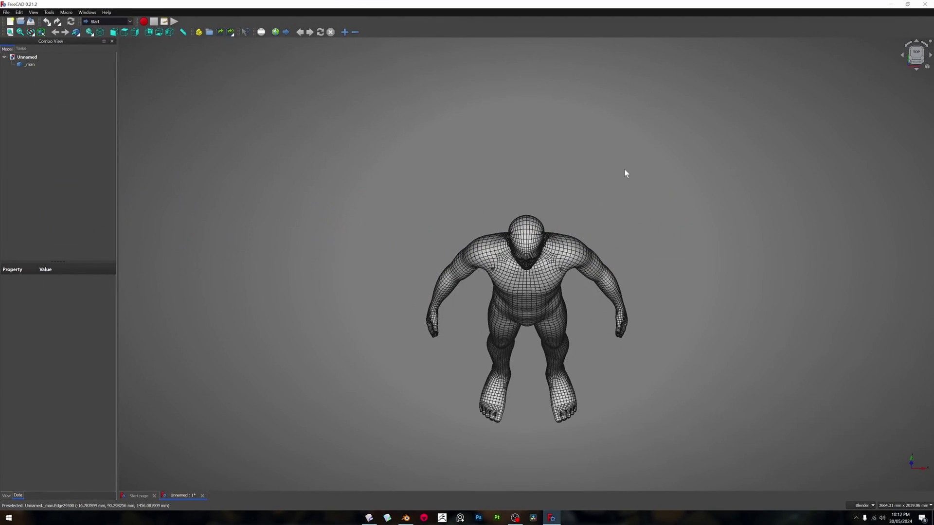
Examine the imported body's mesh faces from head to feet.
scroll(584, 197, "up", 5)
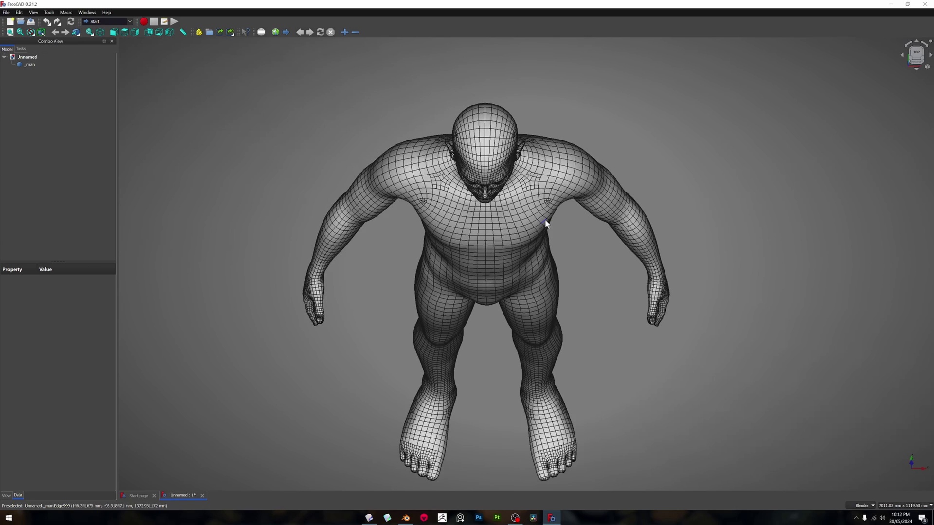
scroll(545, 221, "down", 1)
middle_click_drag(548, 223, 571, 241, "shift")
scroll(555, 259, "down", 1)
scroll(571, 241, "up", 1)
scroll(563, 284, "down", 1)
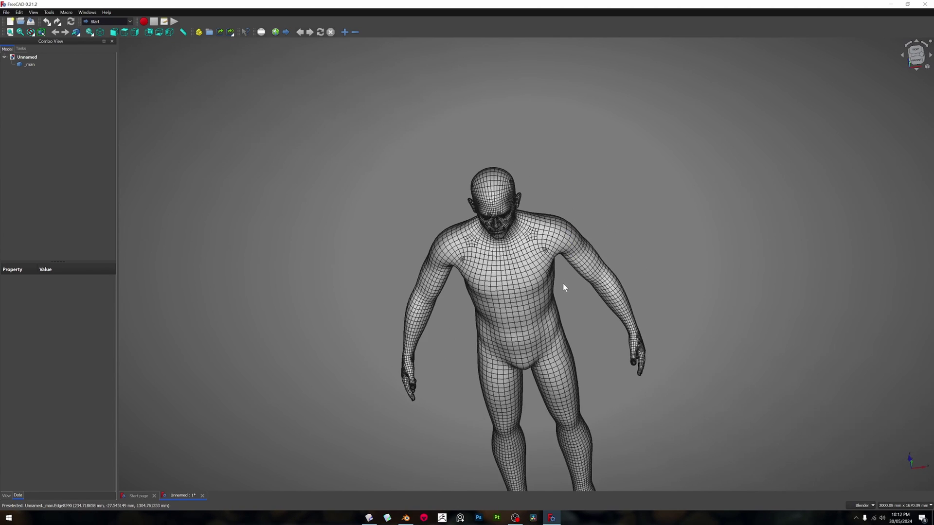
scroll(563, 285, "up", 2)
middle_click_drag(563, 284, 579, 231, "shift")
scroll(568, 226, "down", 3)
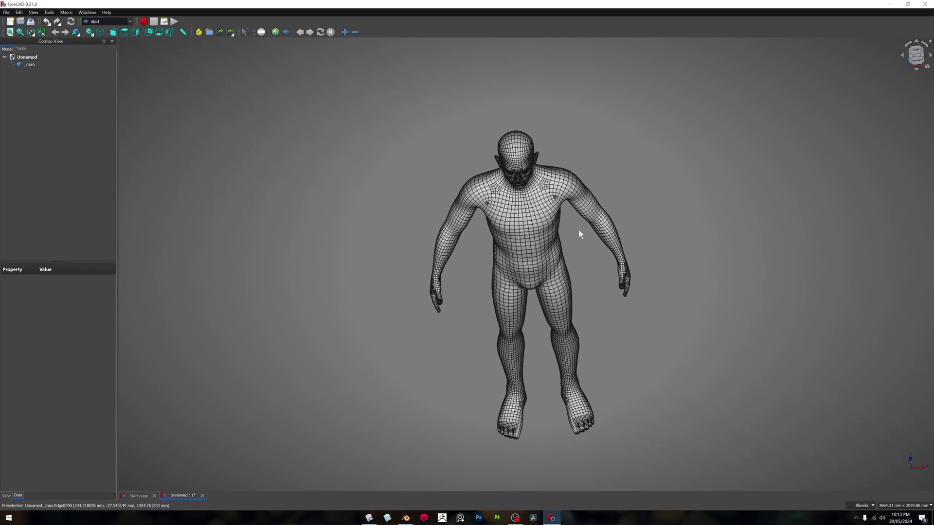
scroll(577, 234, "up", 1)
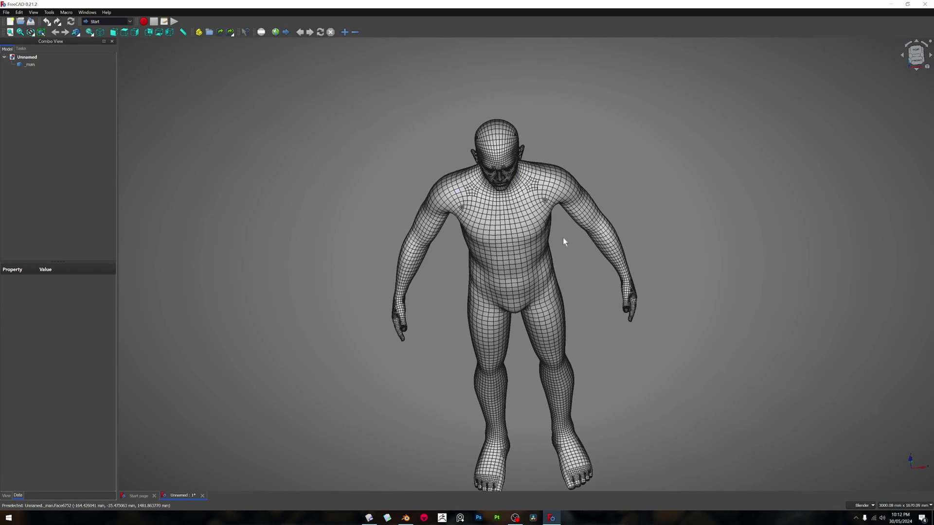
Set the 3D view's navigation style to Blender.
right_click(552, 139)
mouse_move(565, 142)
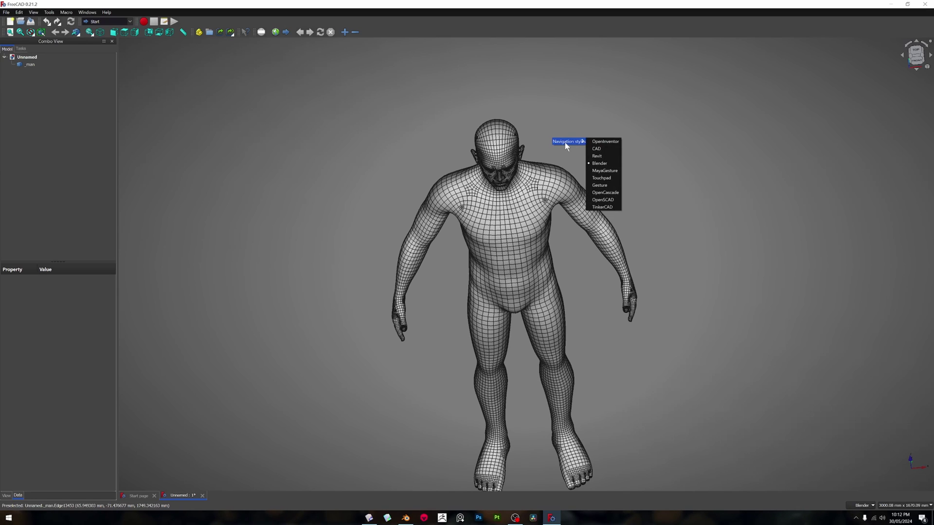
left_click(606, 164)
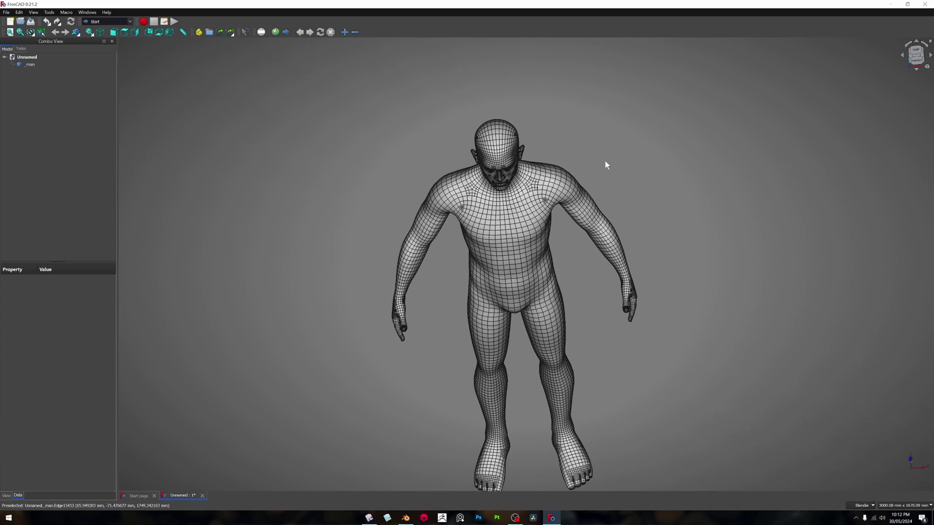
Inspect the body with Blender-style navigation, ending in the front view.
middle_click_drag(579, 161, 607, 144)
scroll(607, 145, "up", 2)
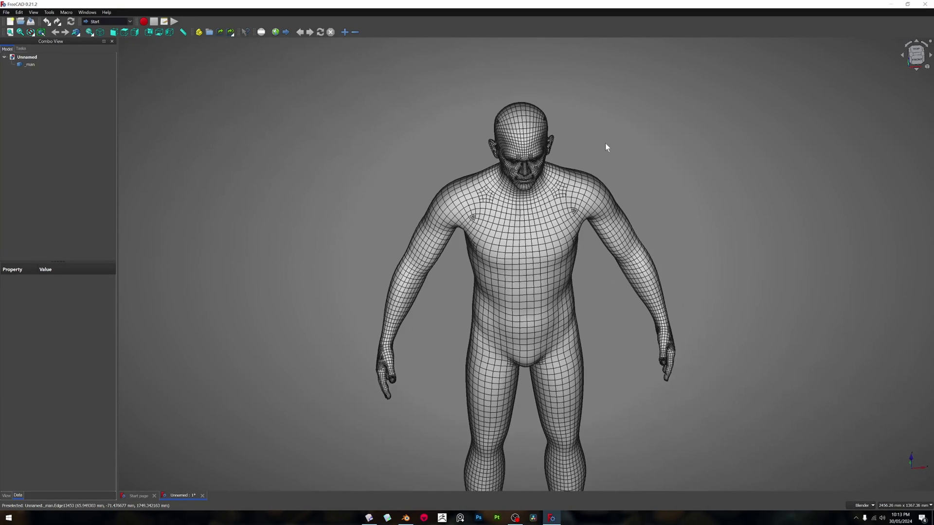
scroll(606, 146, "down", 6)
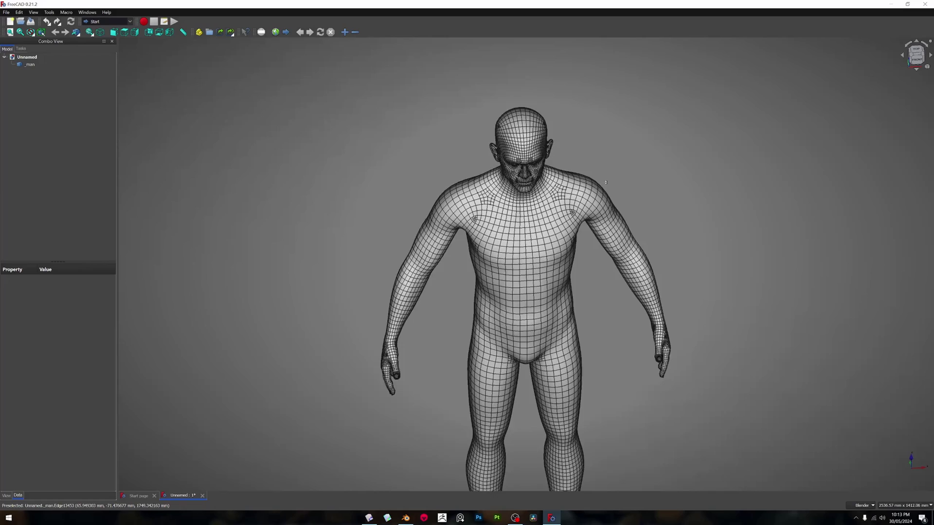
middle_click_drag(607, 187, 592, 151, "ctrl")
scroll(598, 166, "down", 2)
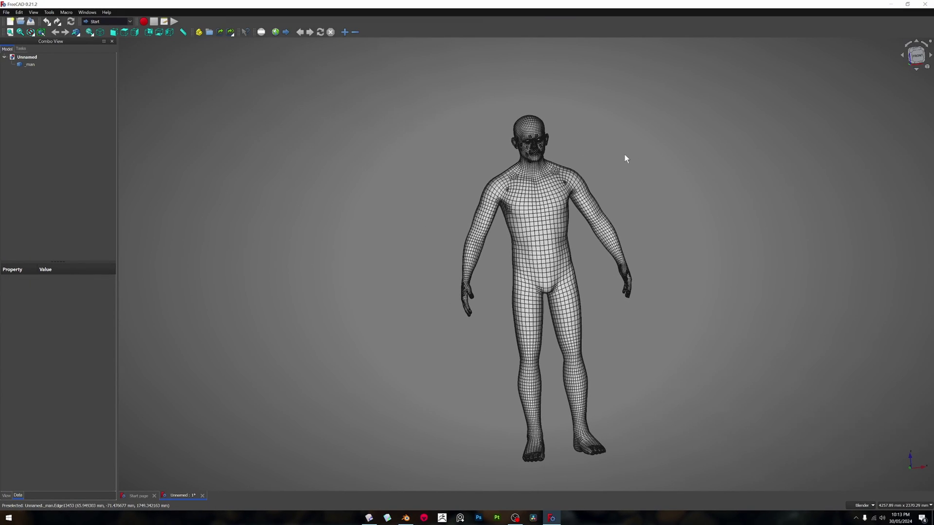
key("1")
scroll(646, 150, "up", 2)
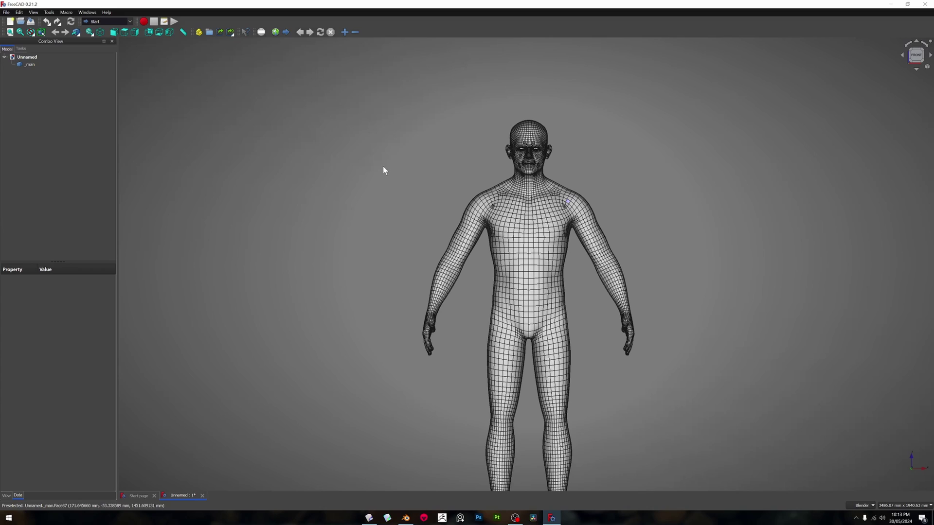
Select the _man object and convert it to a solid in the Part workbench.
left_click(31, 63)
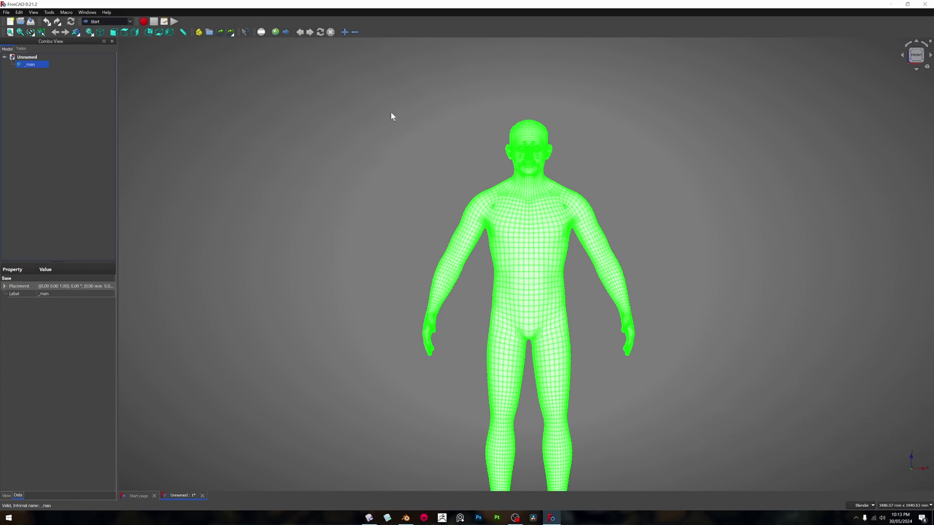
scroll(482, 142, "up", 3)
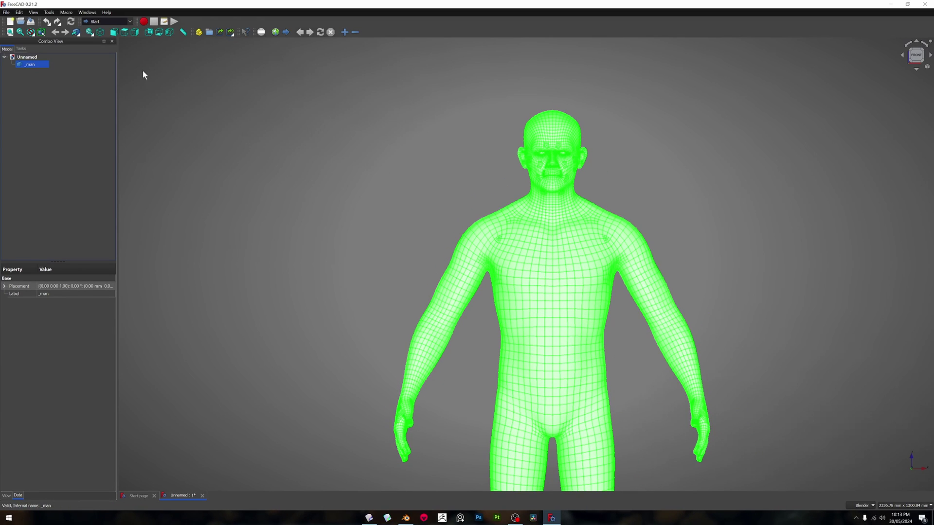
left_click(117, 22)
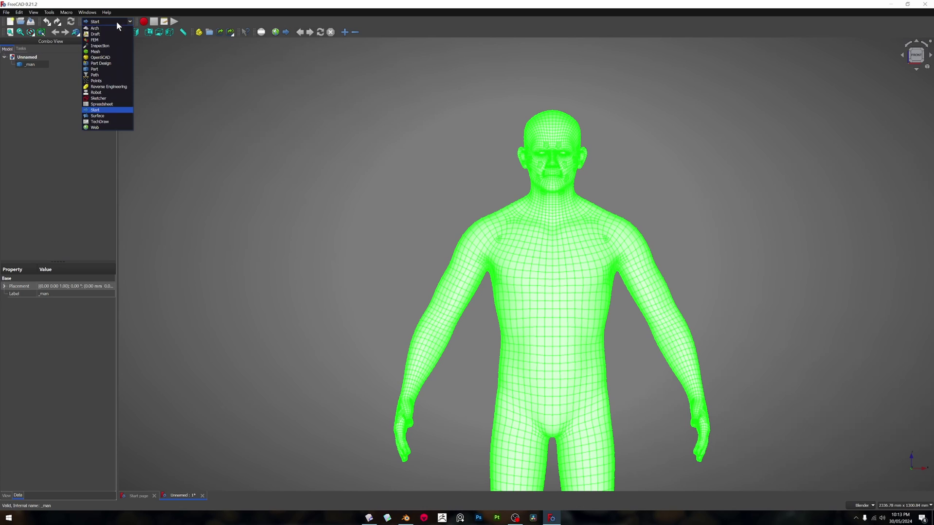
left_click(101, 69)
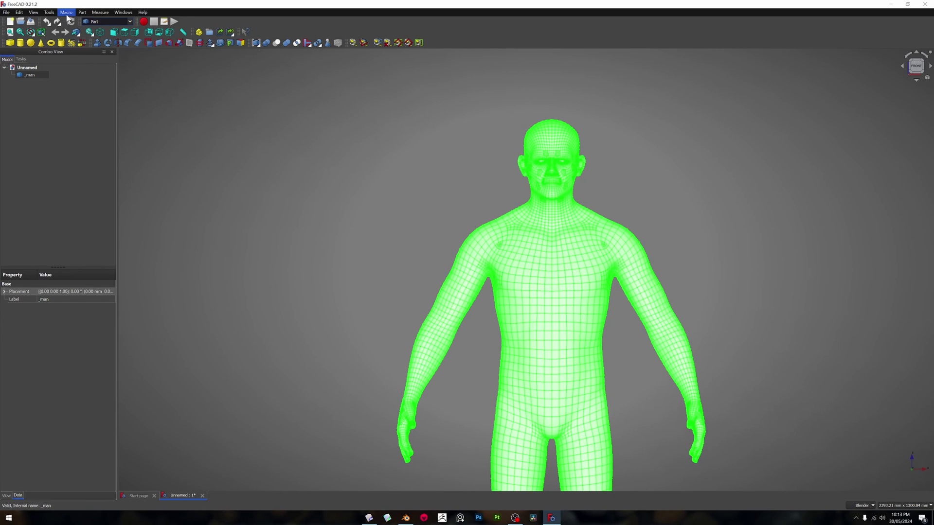
left_click(82, 12)
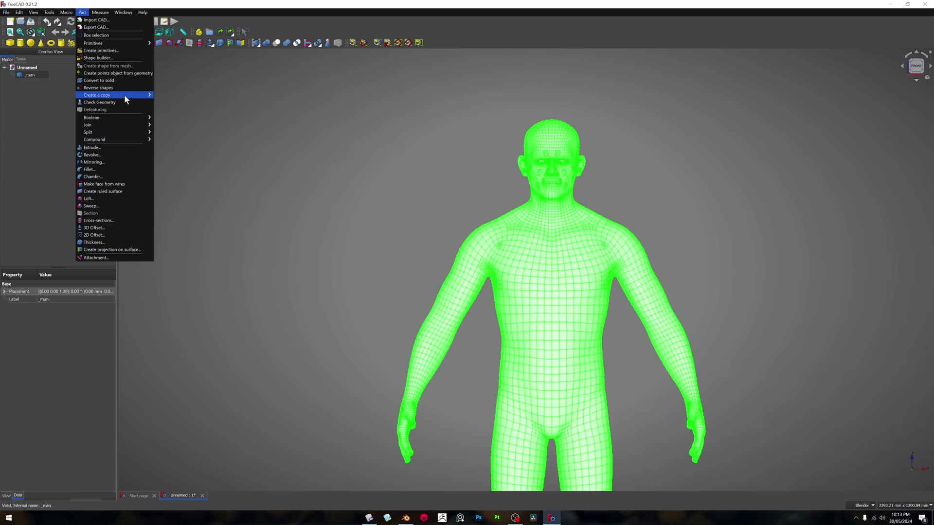
left_click(123, 81)
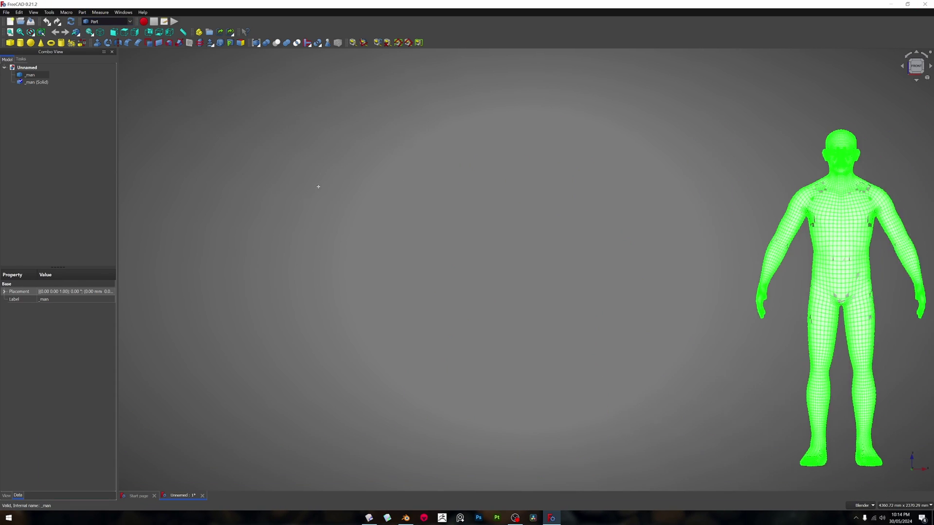
Hide the original _man object so that only the solid copy is displayed.
middle_click_drag(318, 187, 118, 184, "shift")
scroll(544, 187, "up", 4)
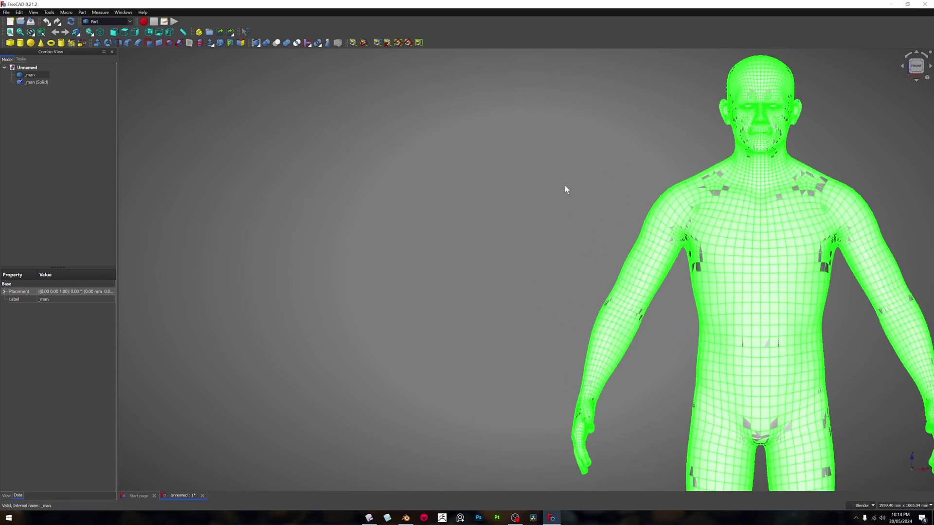
middle_click_drag(559, 187, 279, 171, "shift")
scroll(479, 174, "down", 3)
middle_click_drag(479, 173, 465, 186)
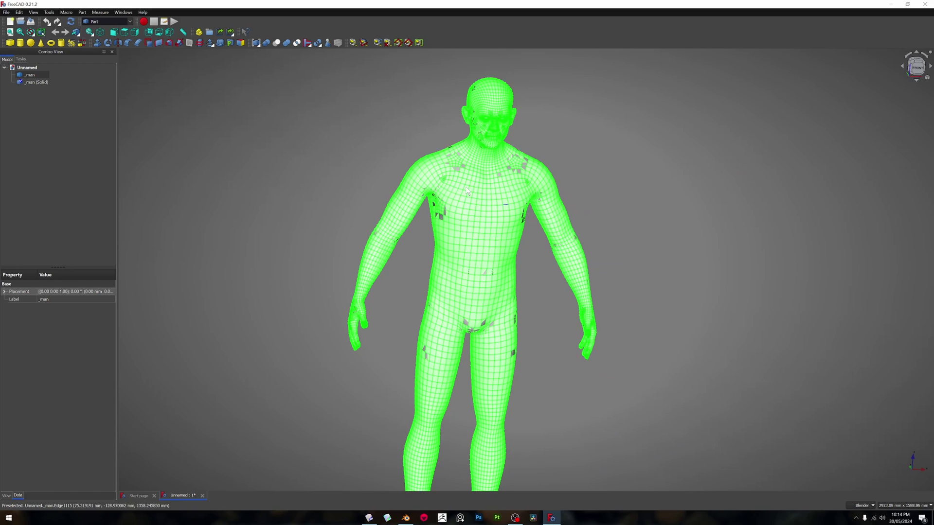
right_click(30, 75)
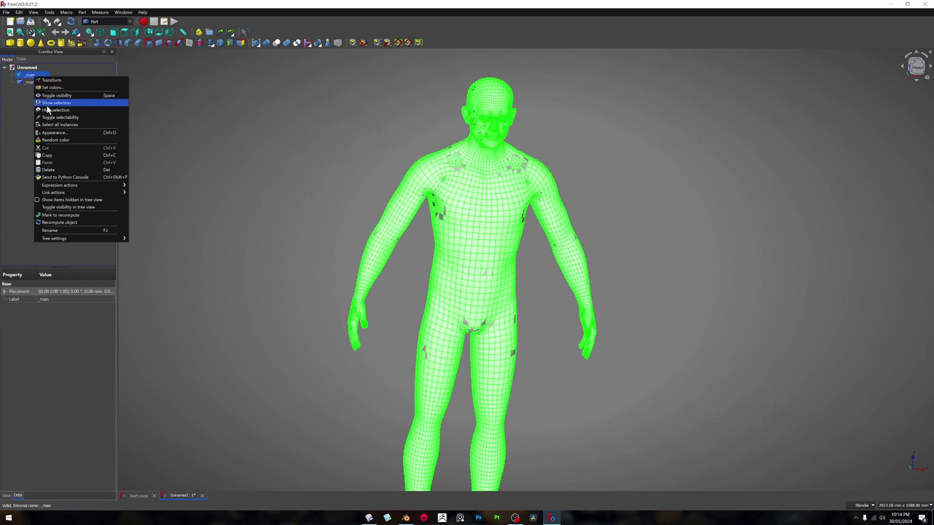
left_click(12, 89)
left_click(30, 75)
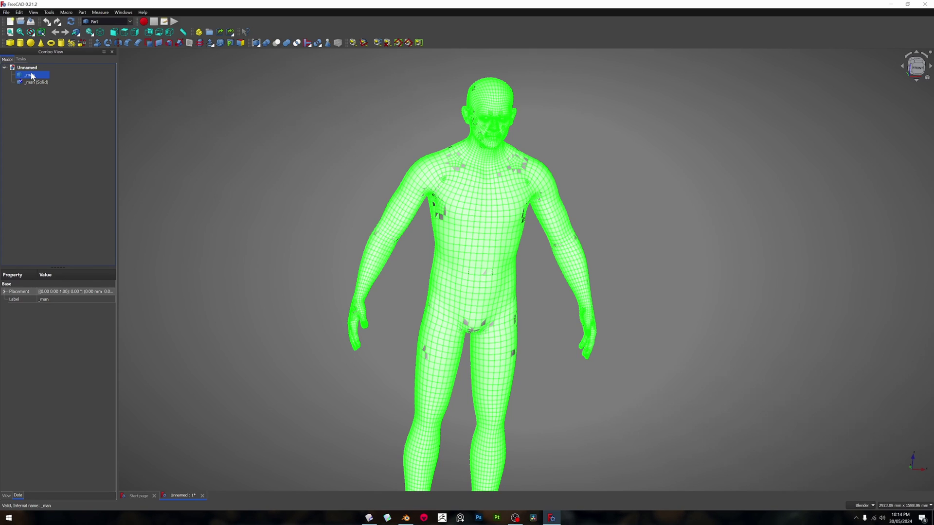
Select the _man (Solid) object and export it as the STEP file _man.step.
left_click(34, 81)
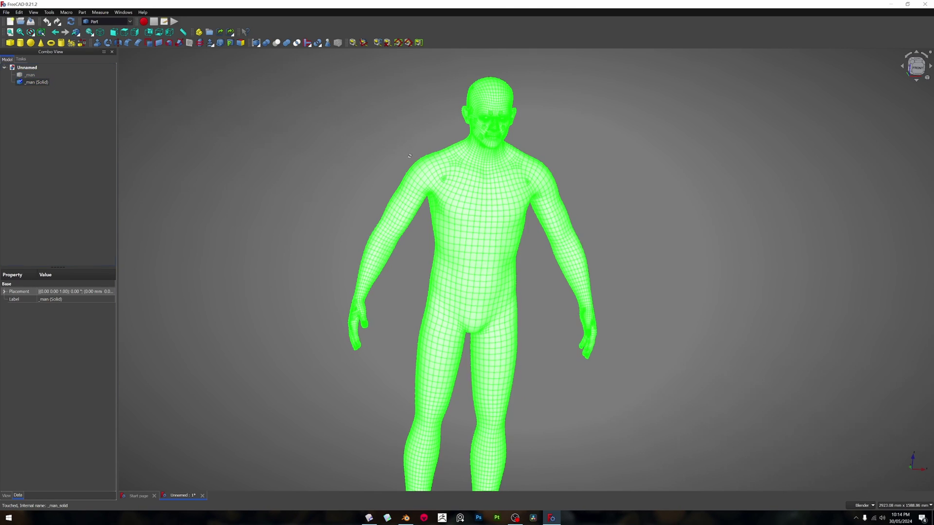
key("1")
left_click(6, 12)
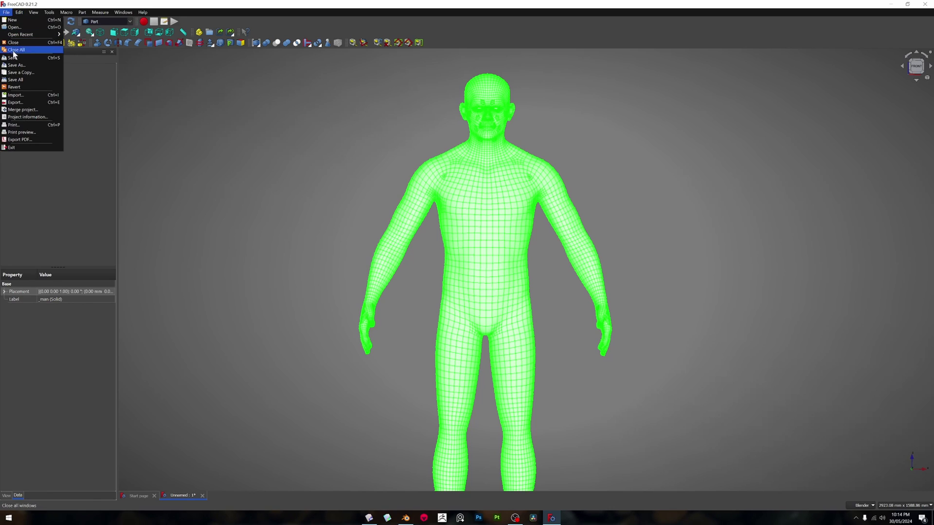
left_click(17, 100)
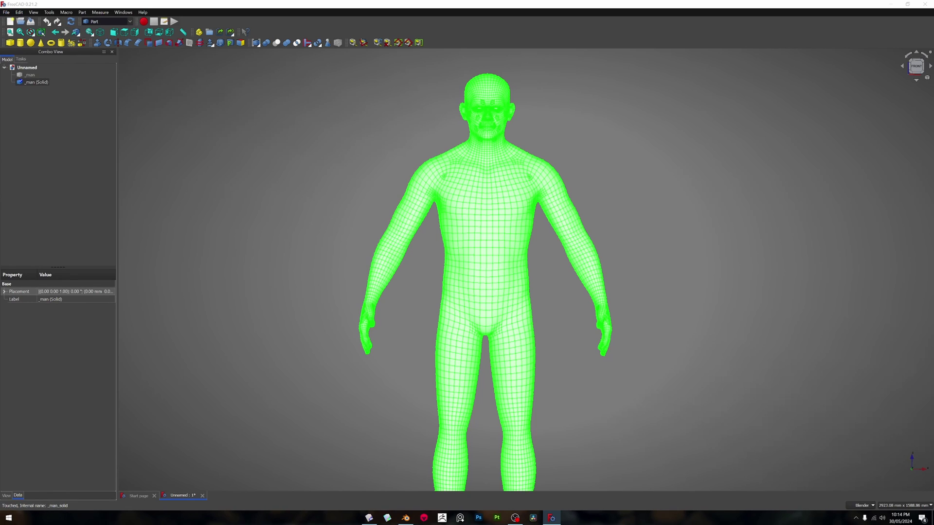
left_click_drag(768, 142, 472, 136)
Switch to Plasticity, maximize its window and import _man.step with sewing on and a sewing tolerance of 0.0001000.
left_click(891, 4)
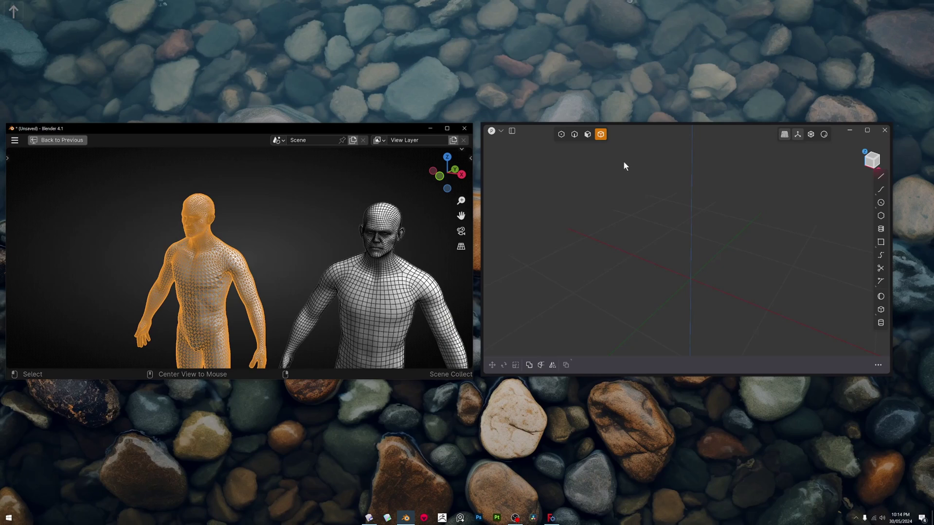
left_click(639, 183)
key("super+Up")
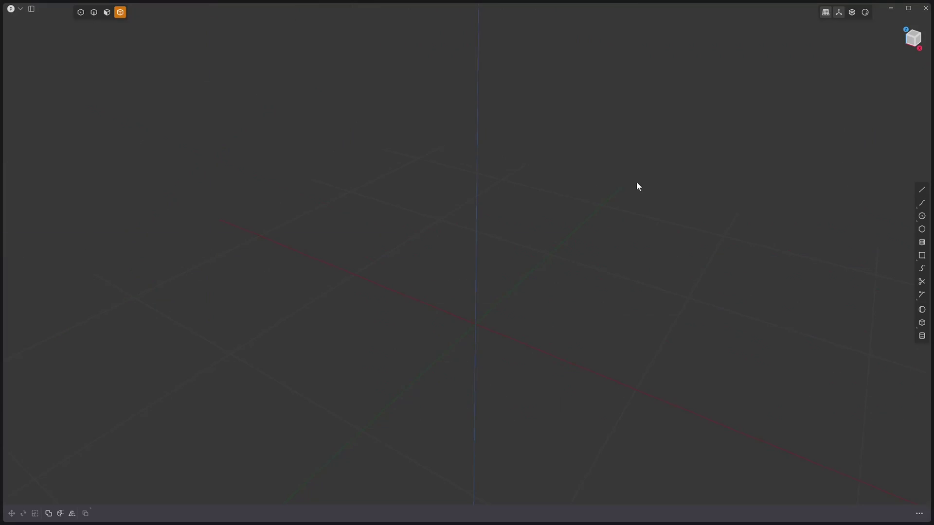
left_click(11, 8)
left_click(34, 45)
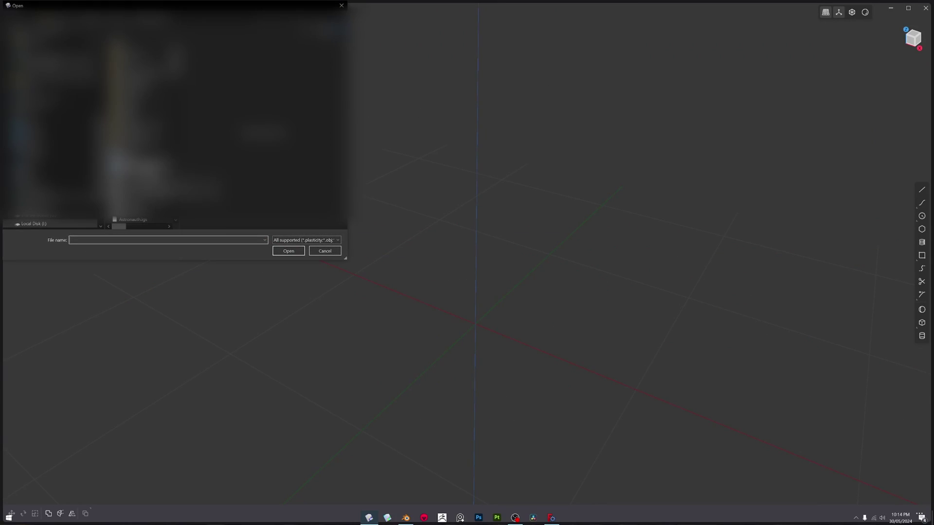
double_click(144, 157)
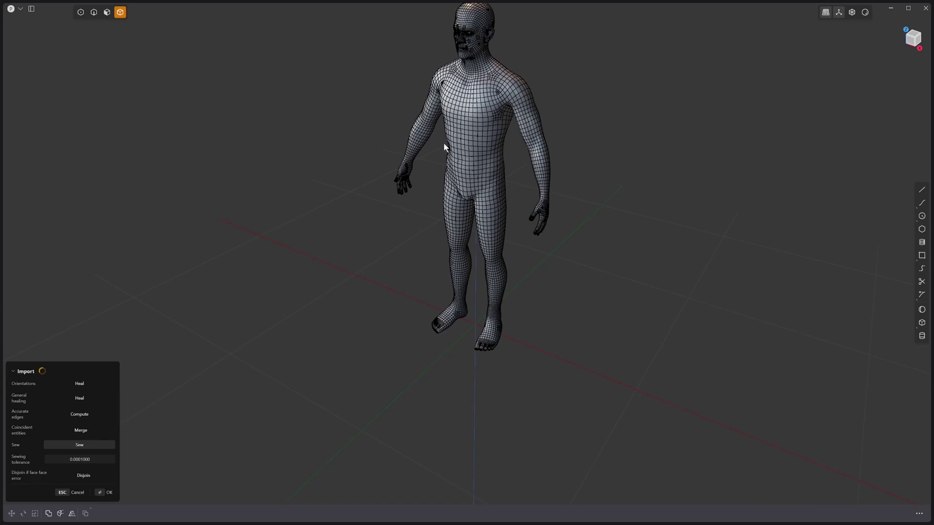
scroll(459, 144, "down", 1)
middle_click_drag(463, 145, 467, 254, "shift")
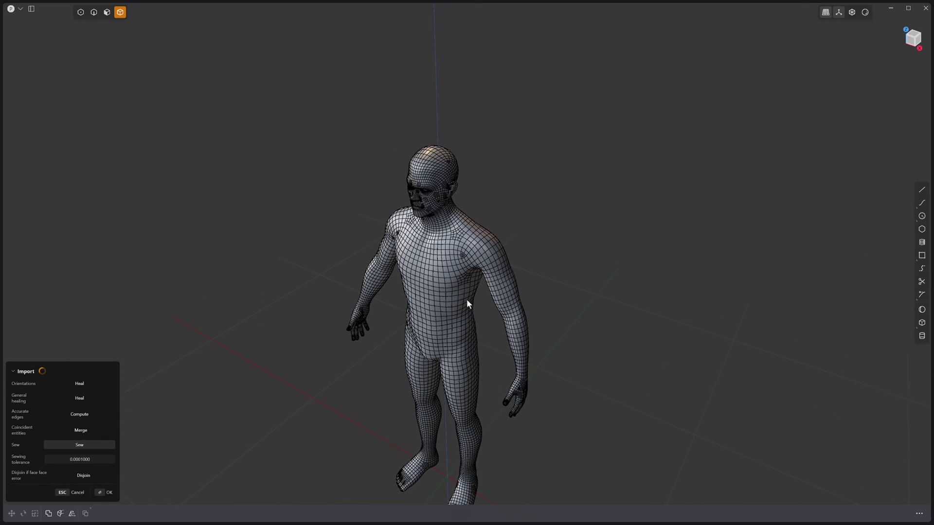
scroll(466, 302, "up", 5)
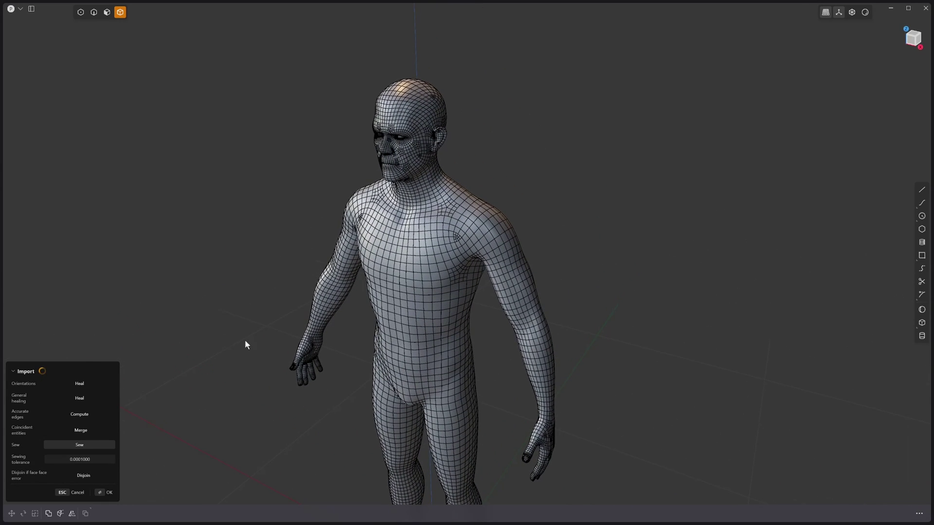
left_click(107, 494)
Examine the imported body's surface around the head, chest and arms in face selection mode.
scroll(418, 256, "up", 8)
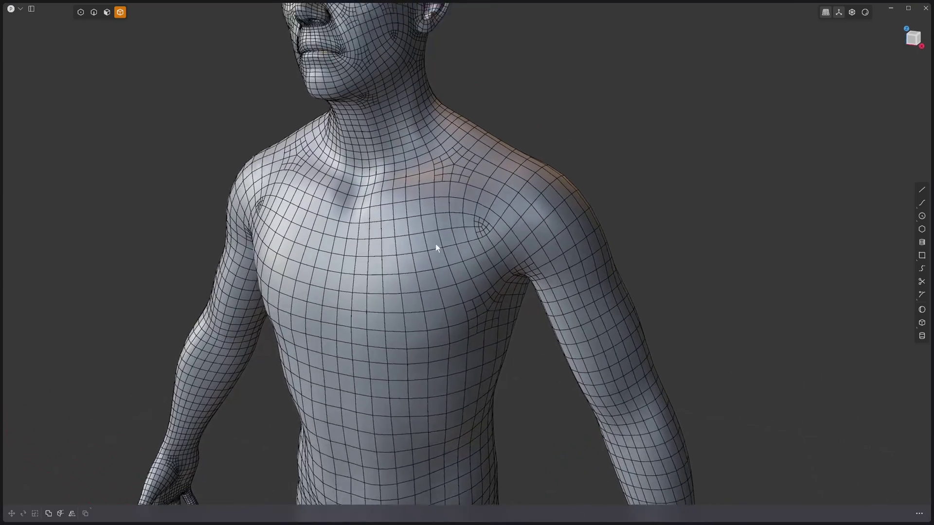
scroll(436, 243, "down", 3)
key("3")
scroll(369, 375, "down", 10)
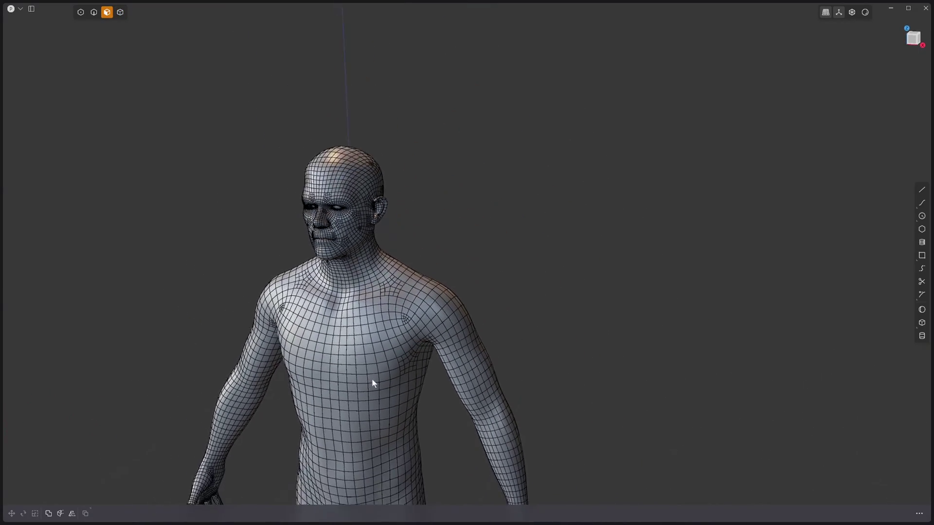
middle_click_drag(478, 192, 406, 346)
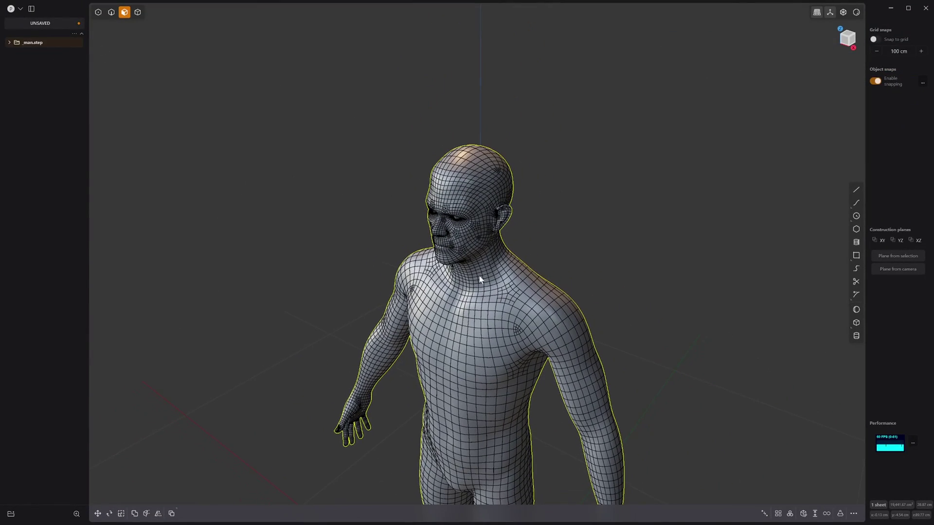
middle_click_drag(479, 277, 452, 239, "shift")
scroll(438, 130, "down", 3)
scroll(452, 237, "up", 10)
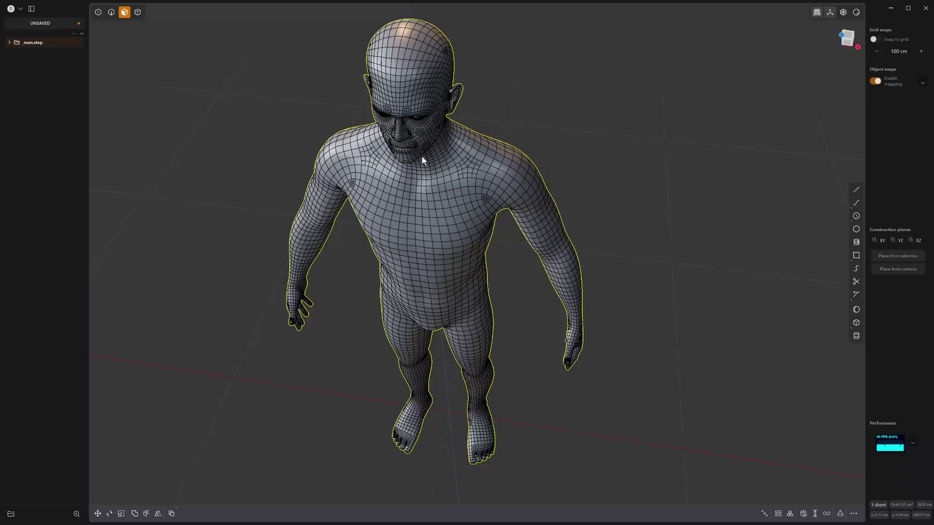
scroll(330, 133, "up", 2)
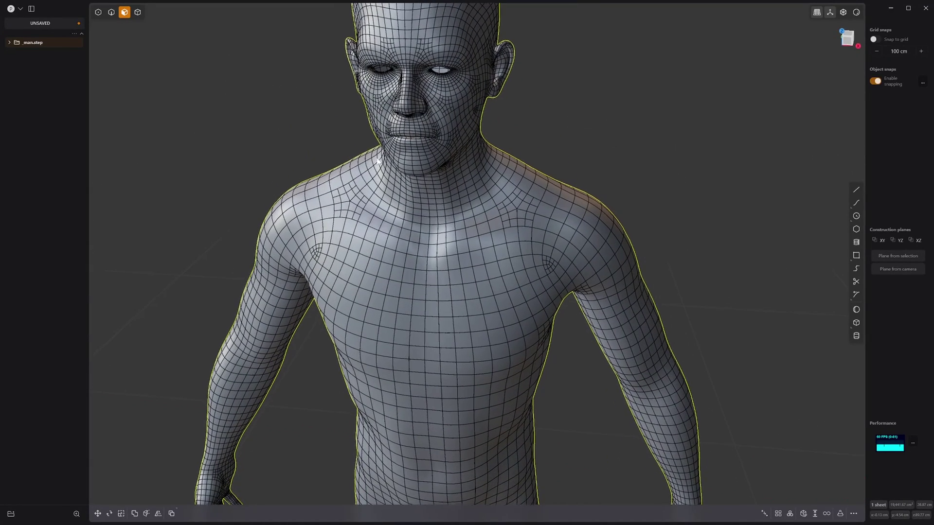
middle_click_drag(468, 247, 454, 225)
scroll(451, 284, "down", 1)
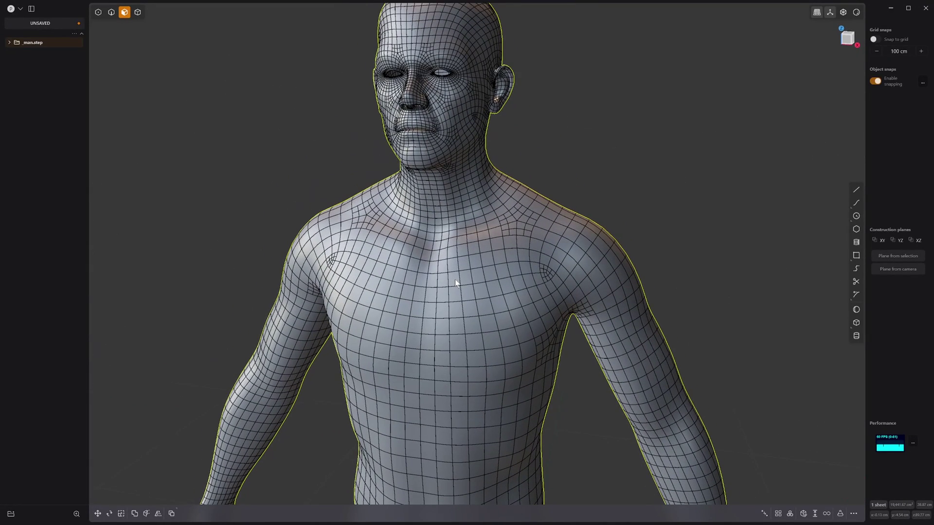
Select a block of six adjacent faces on the upper chest and offset them inward by about 2.69 cm.
left_click(454, 279)
key("o")
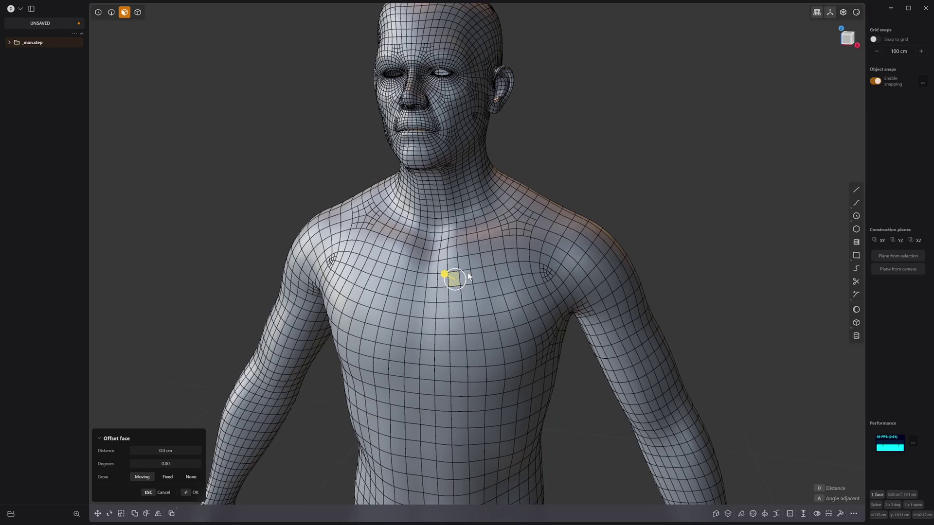
left_click(468, 273, "shift")
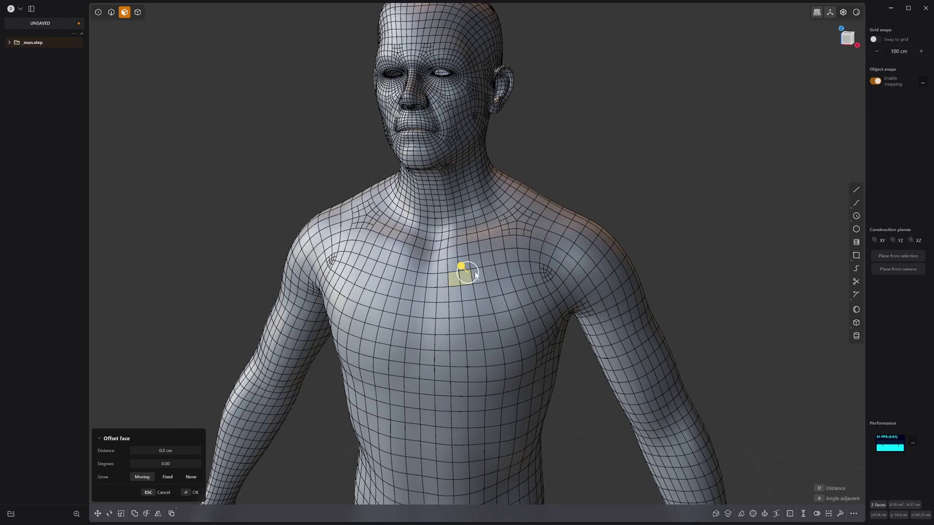
left_click(461, 296, "shift")
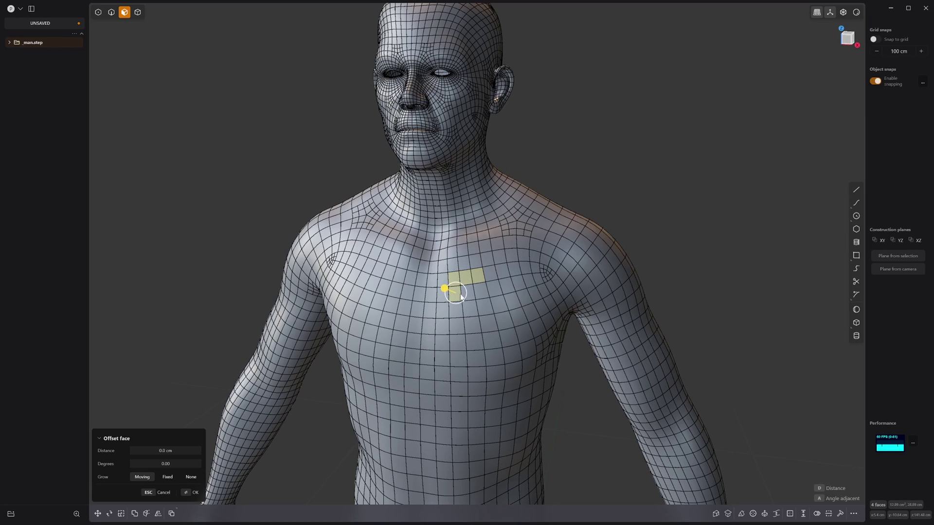
left_click(487, 290, "shift")
left_click_drag(485, 287, 487, 289)
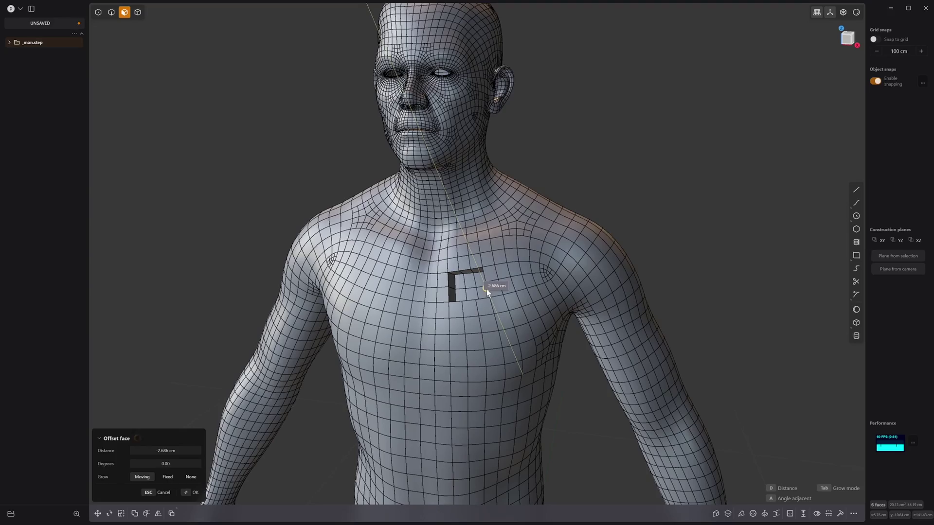
middle_click_drag(487, 289, 470, 276)
key("Return")
Examine the recessed chest faces up close and from farther out in edge selection mode.
scroll(459, 275, "up", 3)
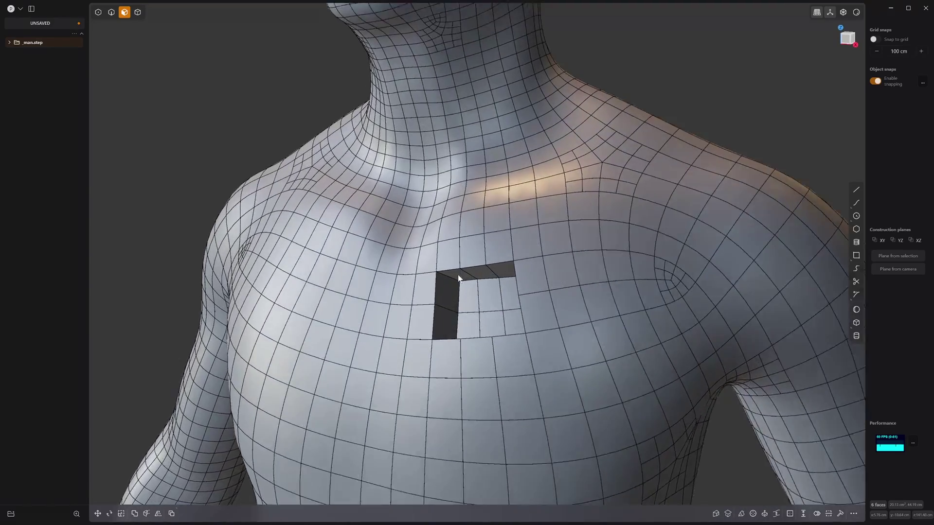
scroll(459, 279, "up", 3)
key("2")
scroll(448, 276, "down", 8)
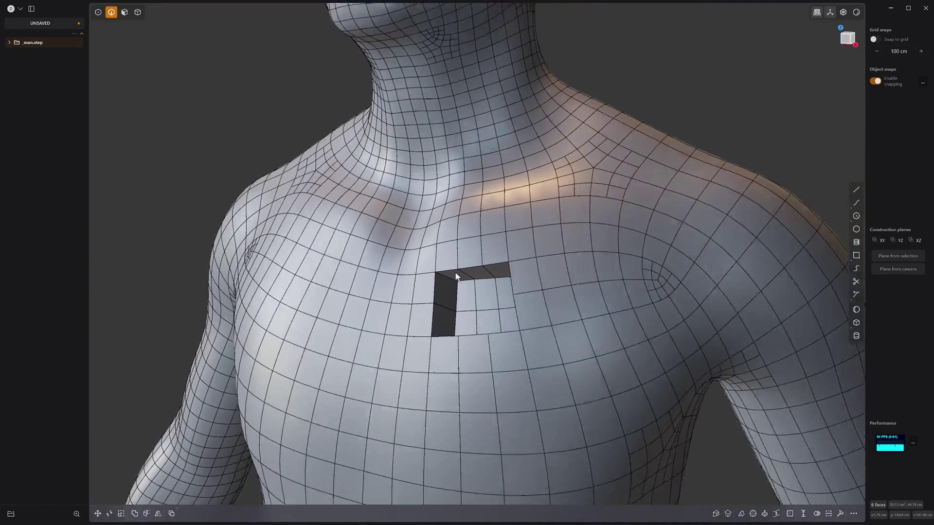
middle_click_drag(445, 263, 596, 234)
key("o")
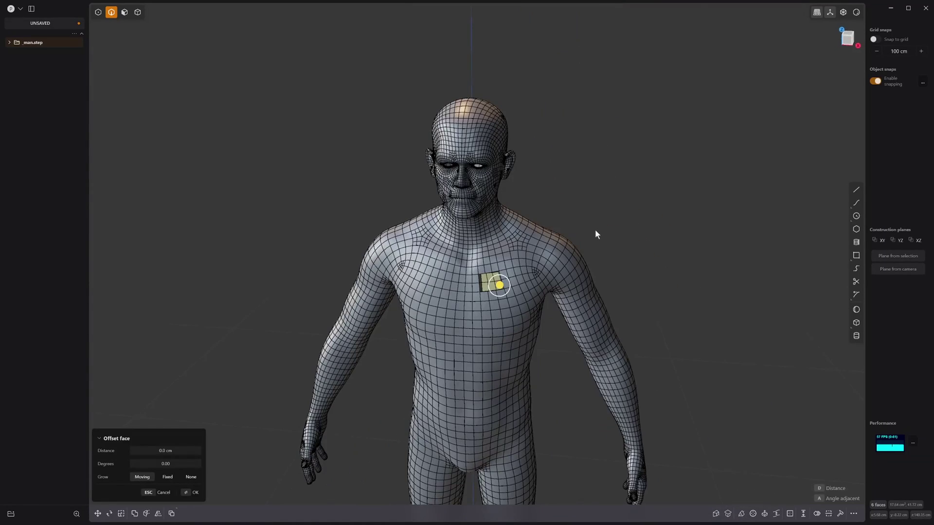
Start a new Plasticity file in place of the unsaved body scene.
left_click(15, 9)
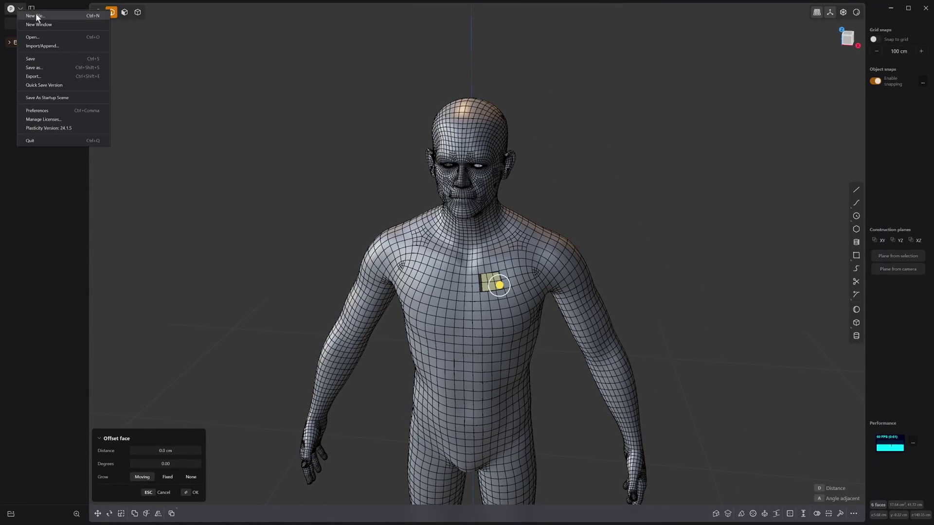
left_click(39, 16)
left_click(488, 261)
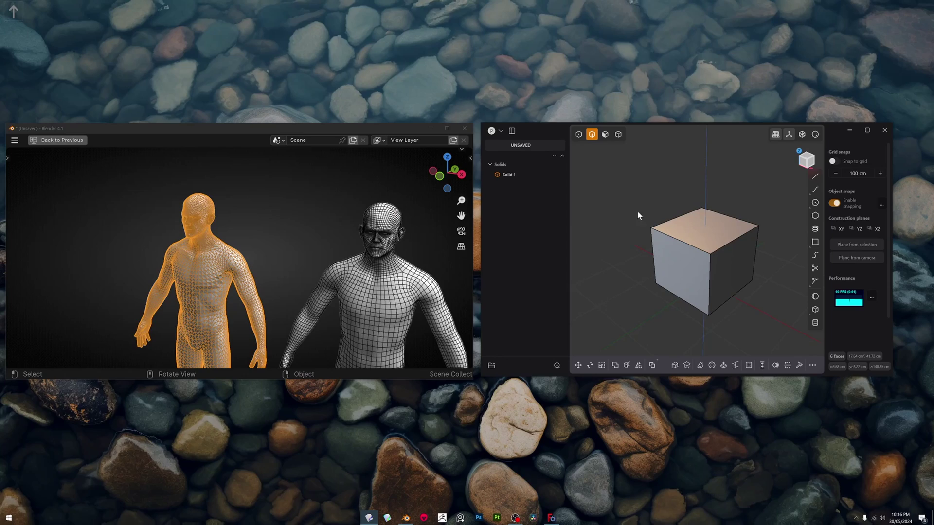
Switch back to FreeCAD and hide the _man (Solid) object.
middle_click_drag(272, 233, 321, 249)
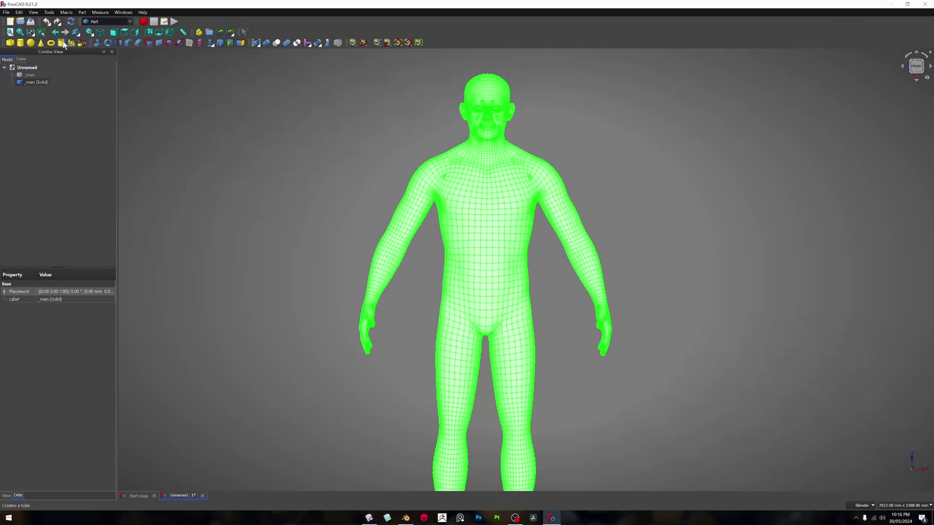
left_click(6, 12)
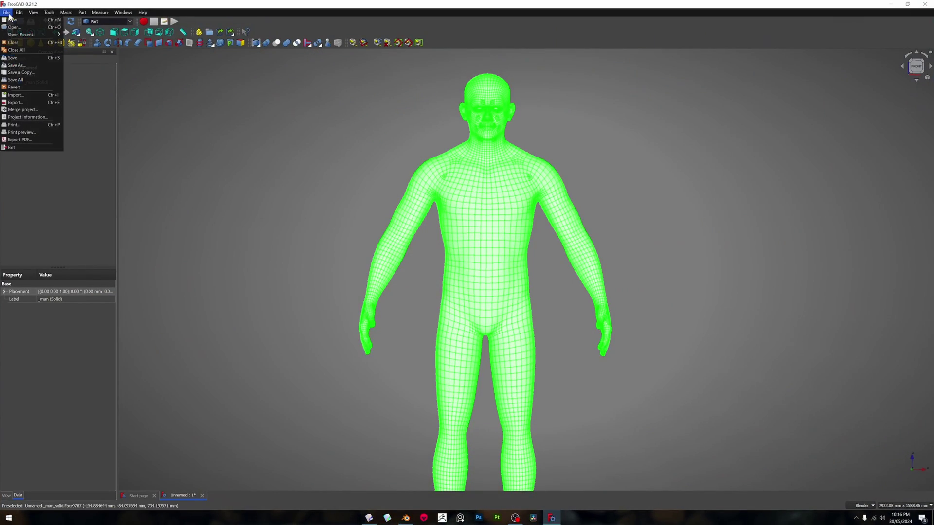
left_click(63, 192)
left_click(48, 82)
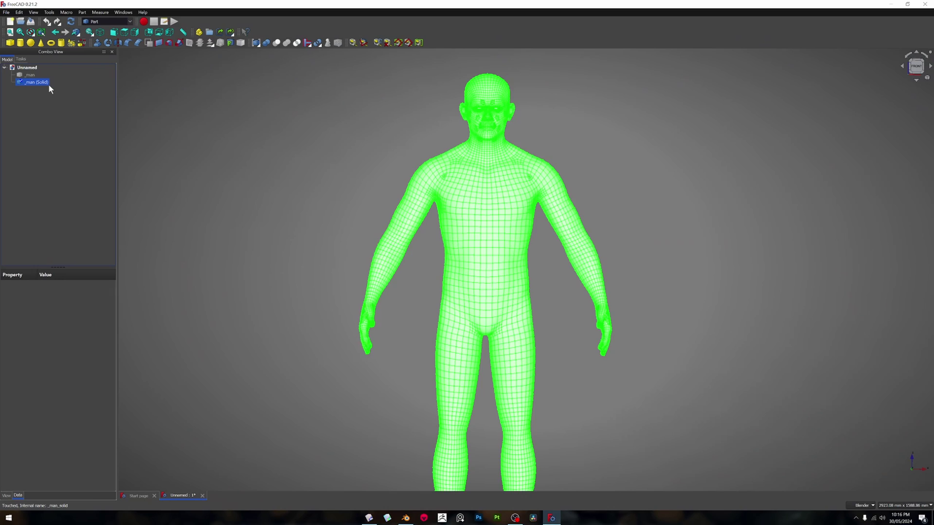
key("space")
Open the _Man mesh file in its own FreeCAD document and show it from the front.
left_click(6, 12)
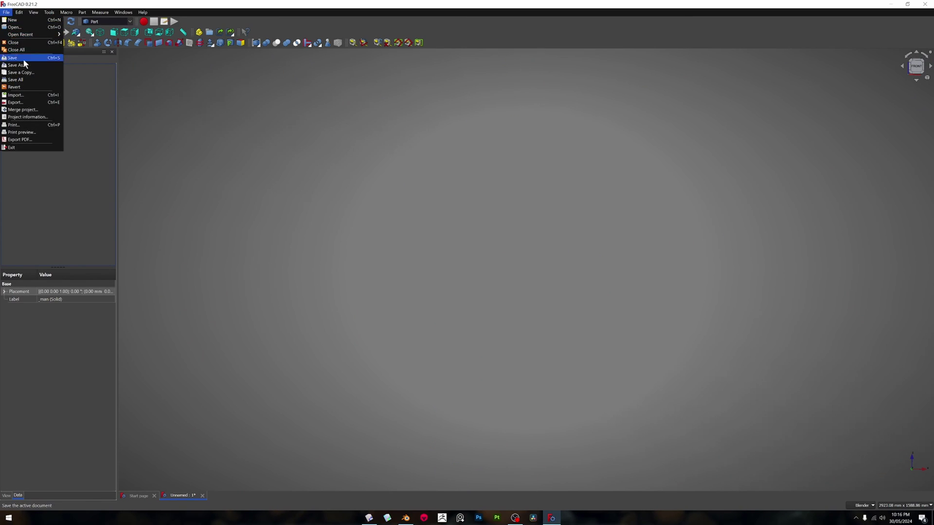
left_click(32, 28)
left_click_drag(514, 133, 933, 152)
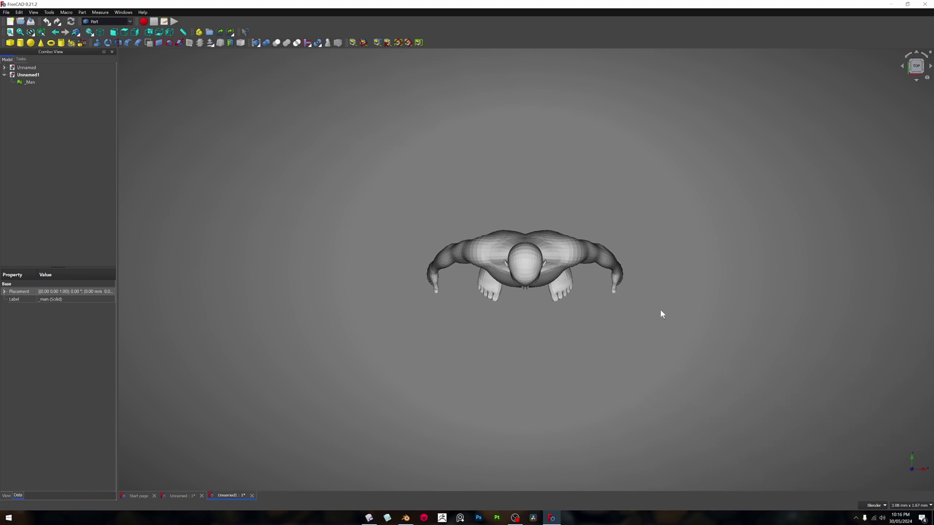
key("1")
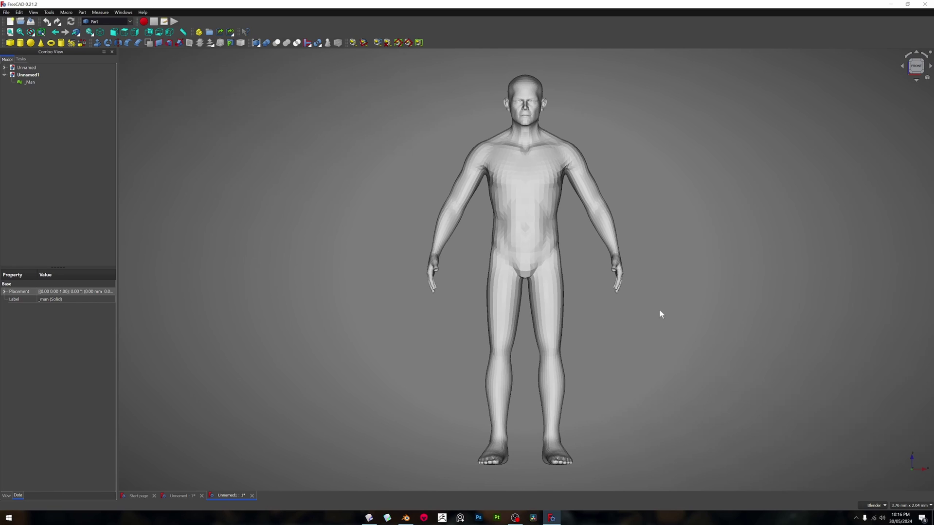
scroll(660, 311, "up", 5)
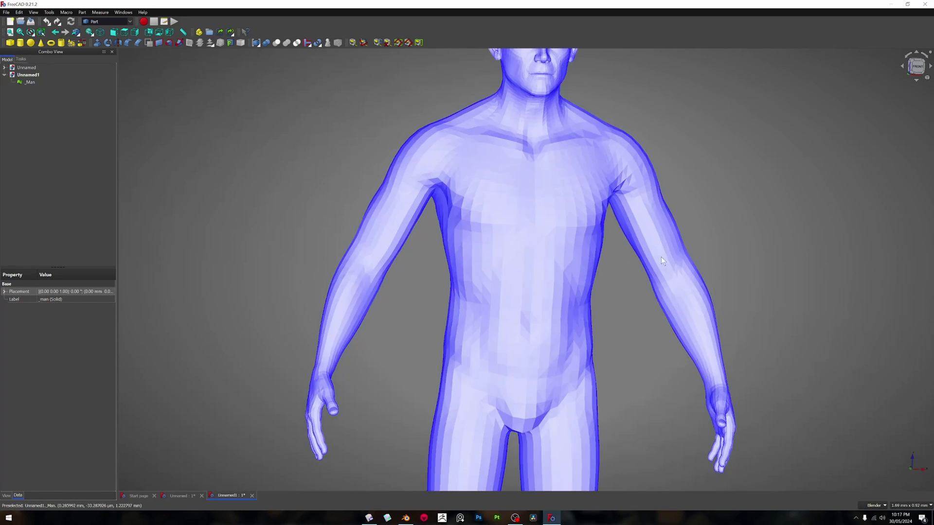
scroll(661, 256, "down", 5)
Create a shape from the _Man mesh in the Part workbench with the Sew shape option enabled.
left_click(564, 260)
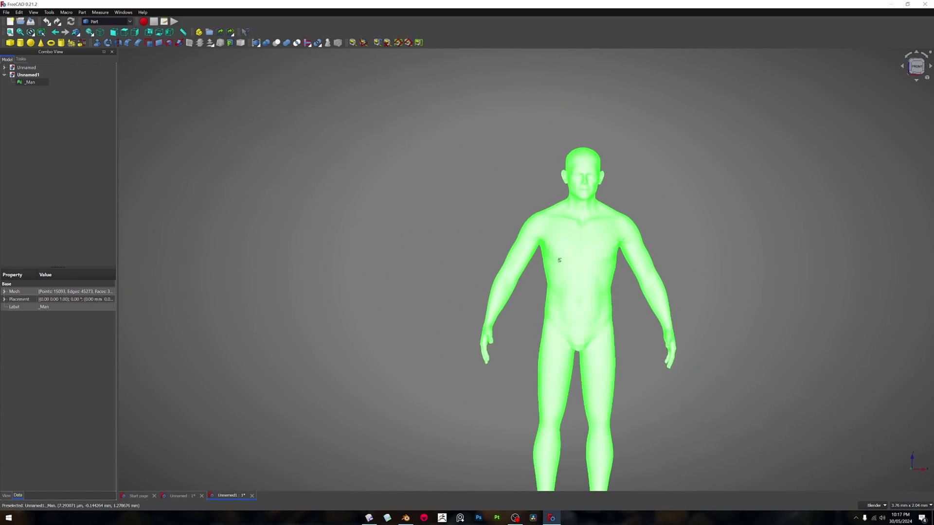
scroll(560, 260, "up", 5)
scroll(545, 277, "down", 5)
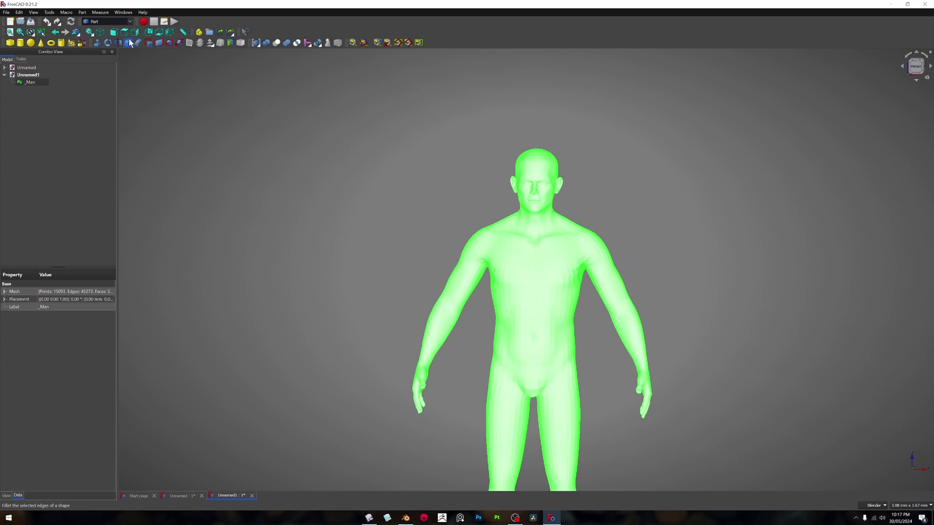
left_click(128, 22)
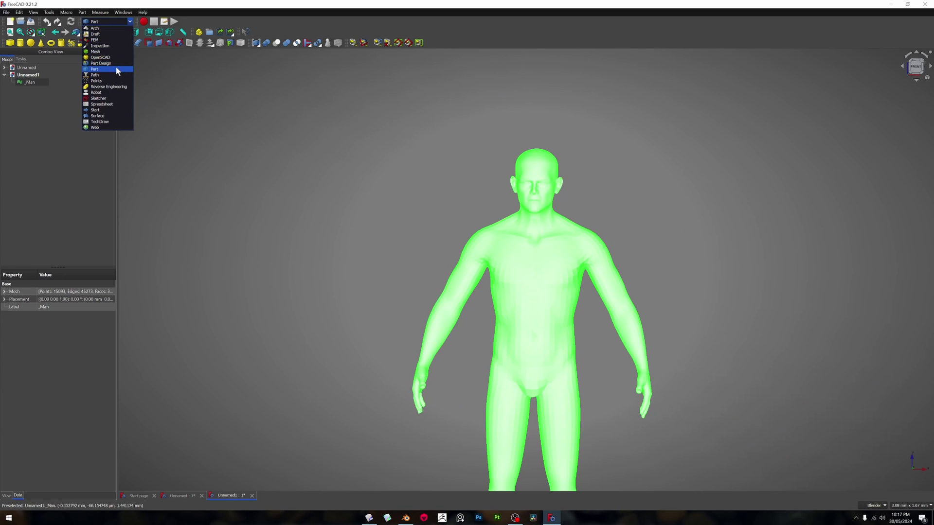
left_click(117, 70)
left_click(83, 12)
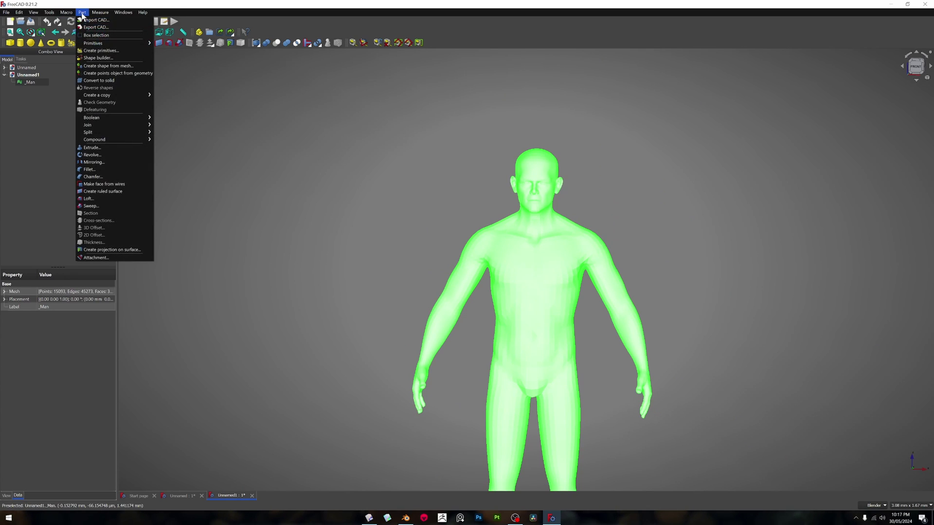
left_click(108, 66)
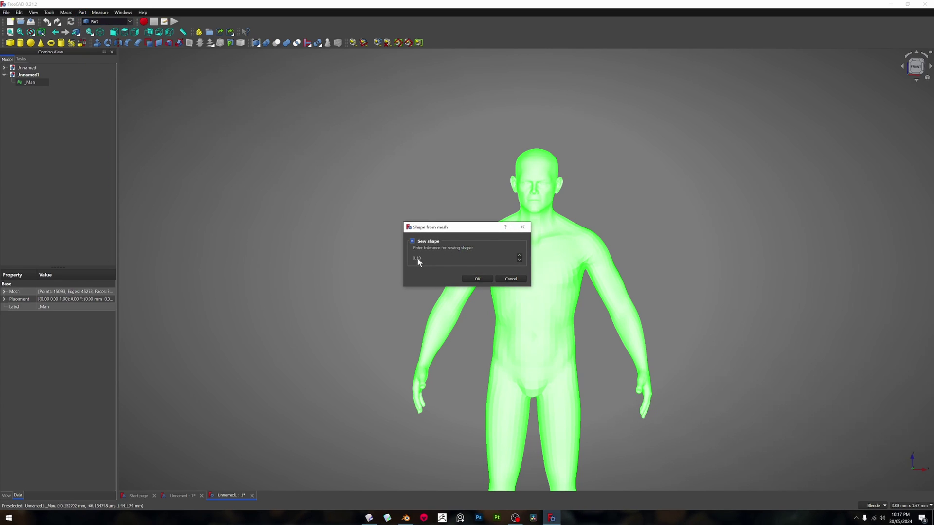
left_click(412, 241)
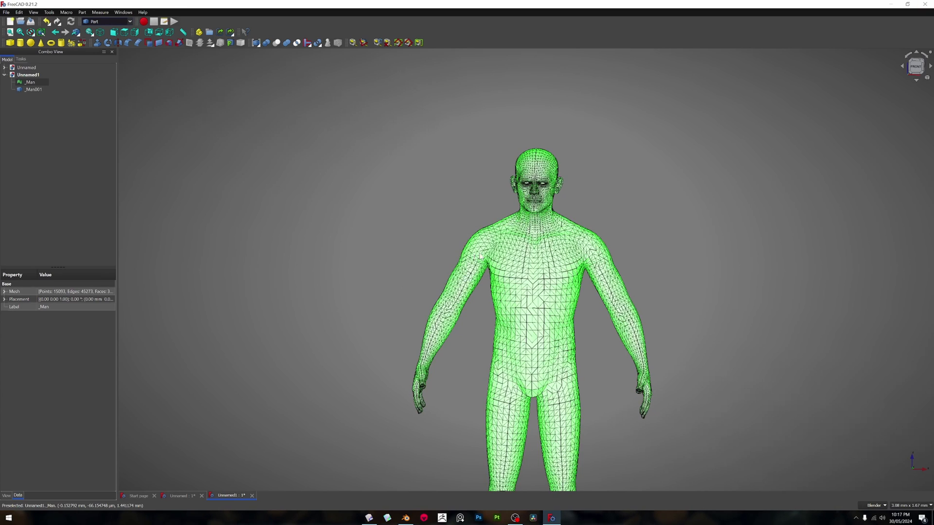
Hide the _Man mesh and create a refined copy of the _Man001 shape.
left_click(45, 82)
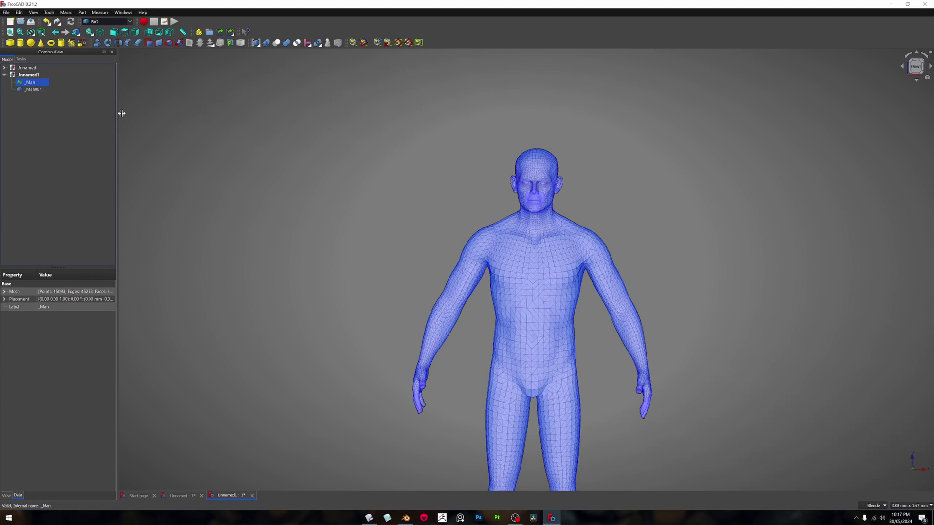
left_click(37, 90)
left_click(82, 12)
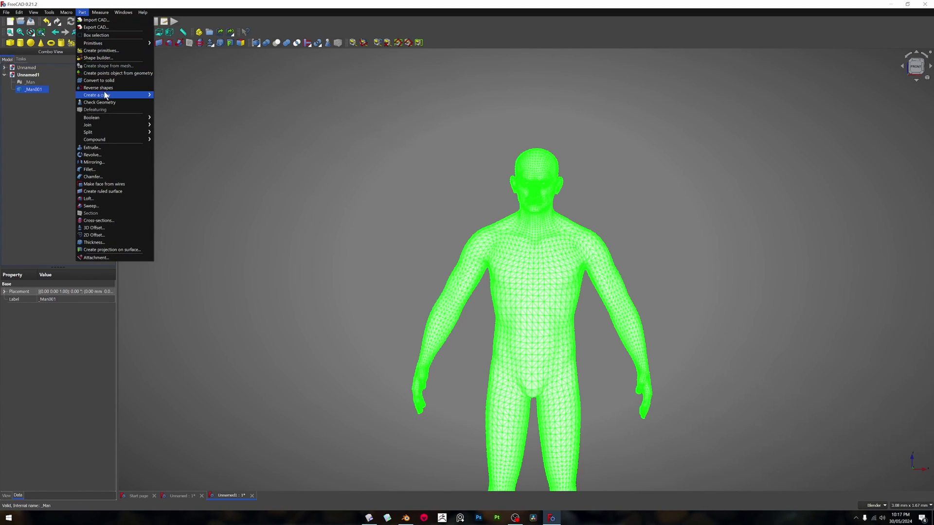
mouse_move(106, 95)
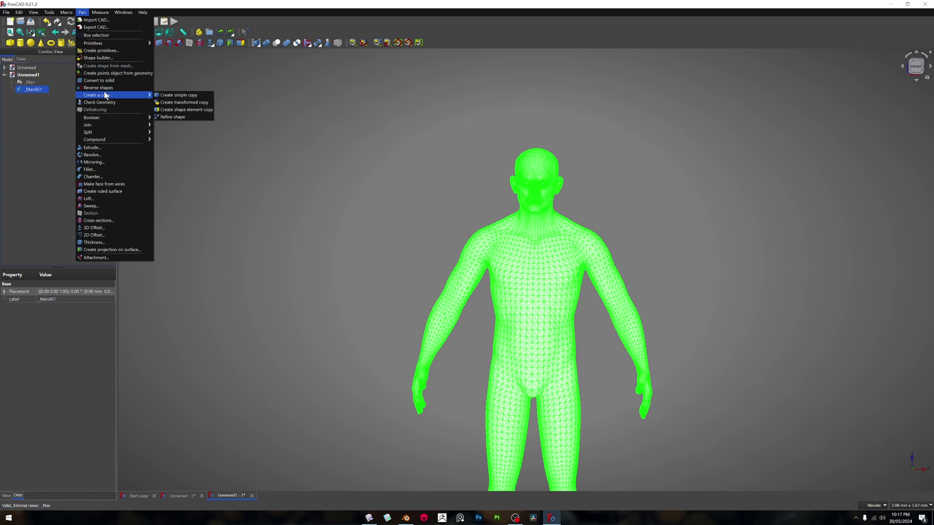
left_click(182, 117)
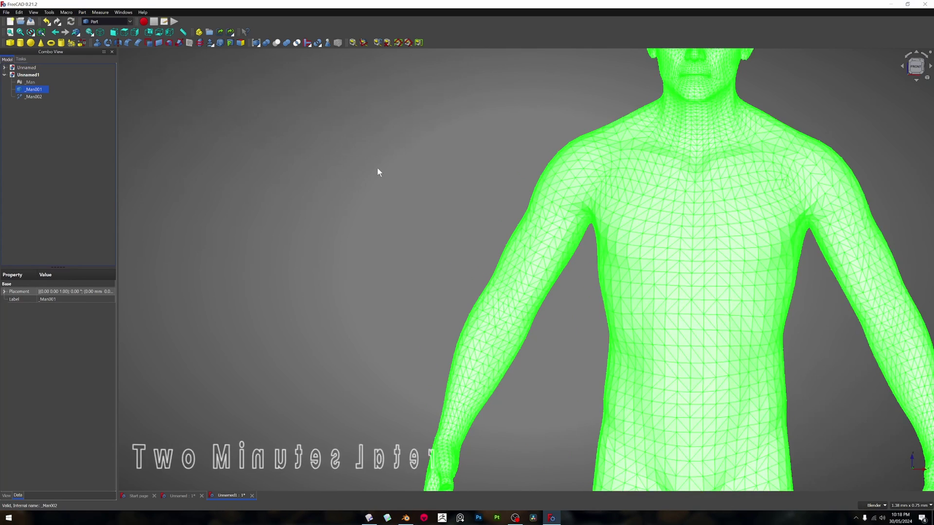
Hide the unrefined _Man001 shape and look over the refined _Man002 body.
right_click(45, 95)
left_click(78, 126)
scroll(243, 159, "up", 6)
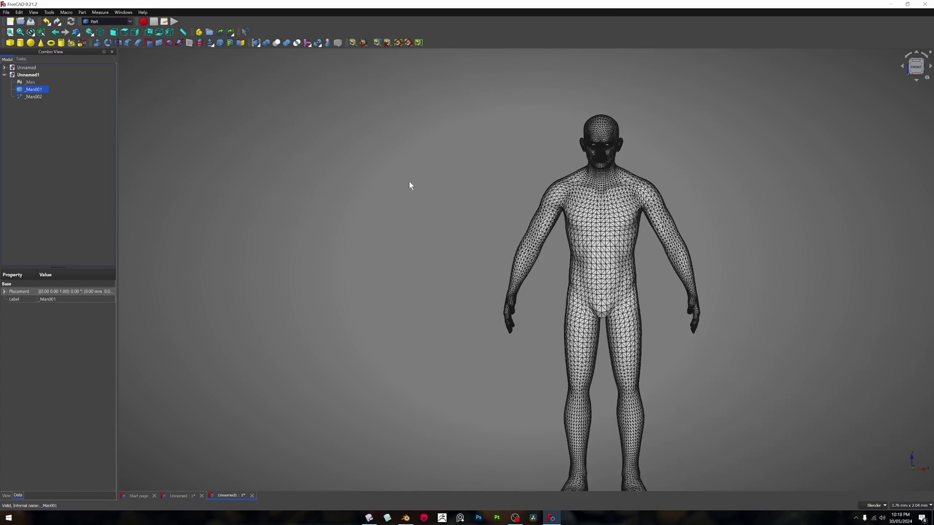
scroll(508, 175, "down", 6)
middle_click_drag(567, 206, 461, 219, "shift")
scroll(461, 219, "up", 7)
scroll(460, 218, "down", 3)
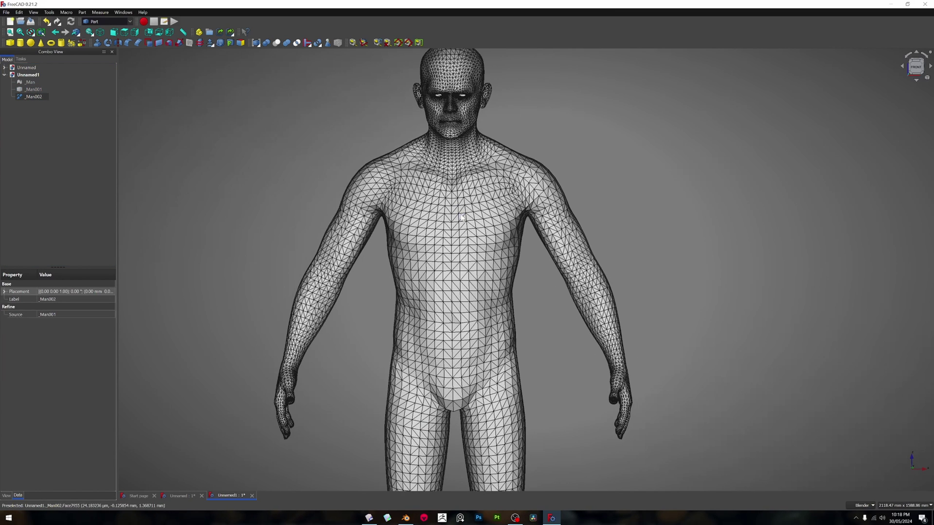
Convert the refined _Man002 shape to a solid.
left_click(33, 97)
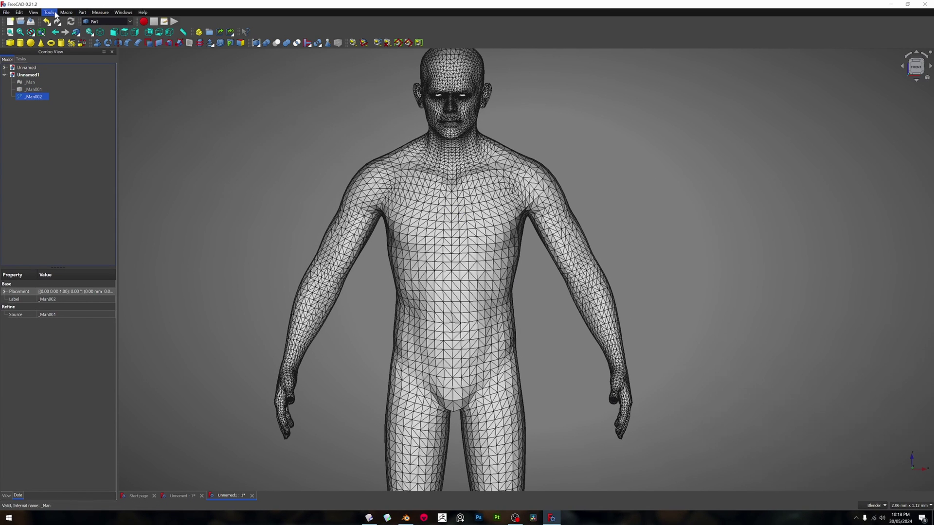
left_click(82, 12)
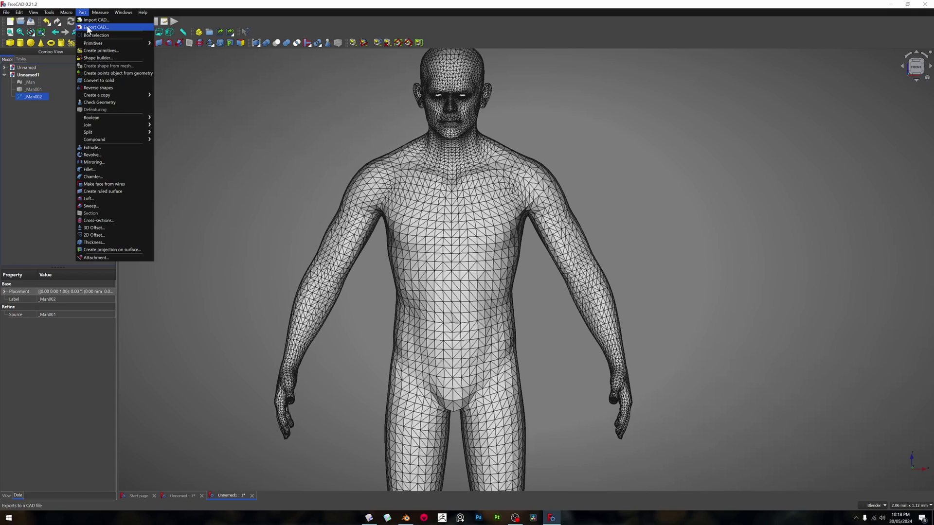
left_click(115, 80)
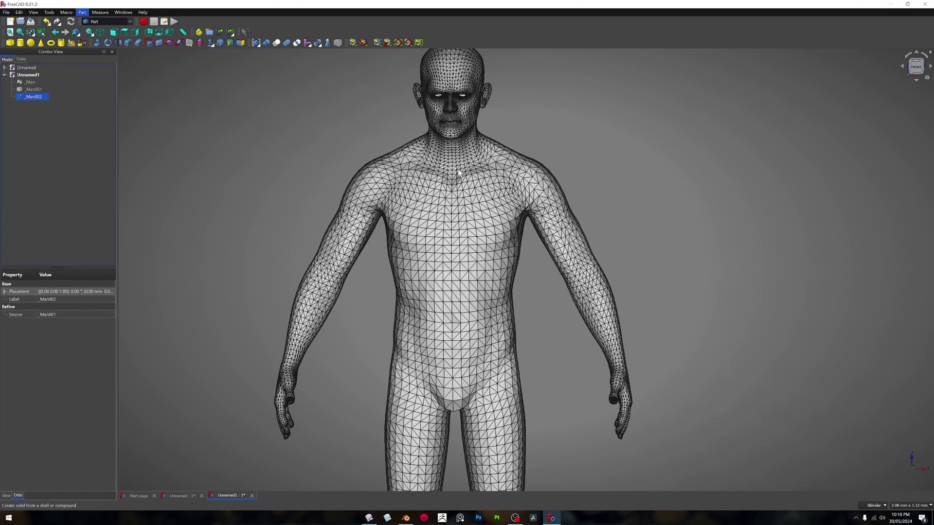
scroll(448, 178, "down", 15)
scroll(455, 177, "up", 13)
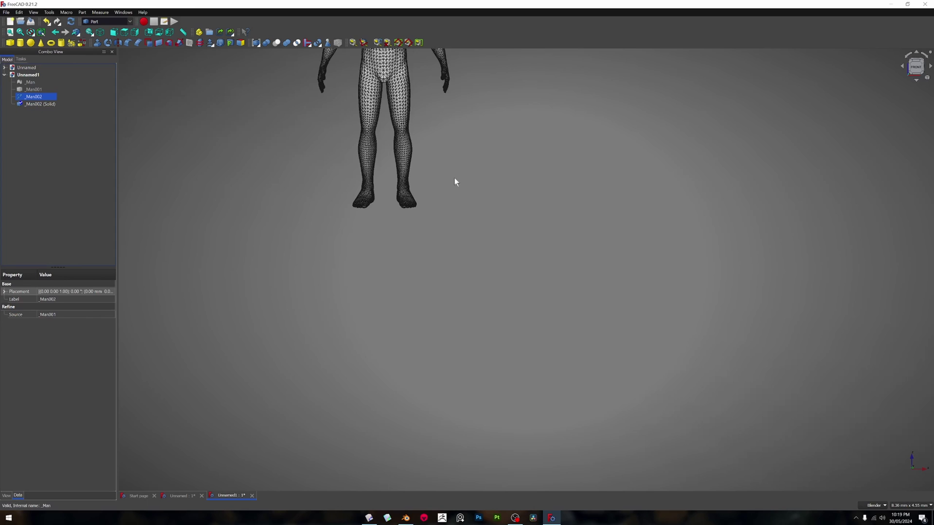
middle_click_drag(405, 140, 441, 257, "shift")
Hide the refined _Man002 shape and select the _Man002 (Solid) object.
left_click(40, 97)
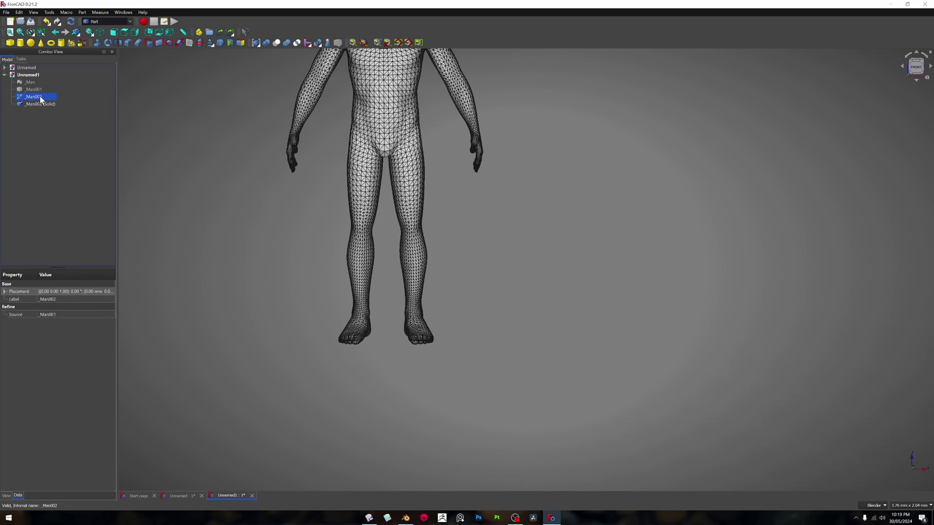
right_click(51, 96)
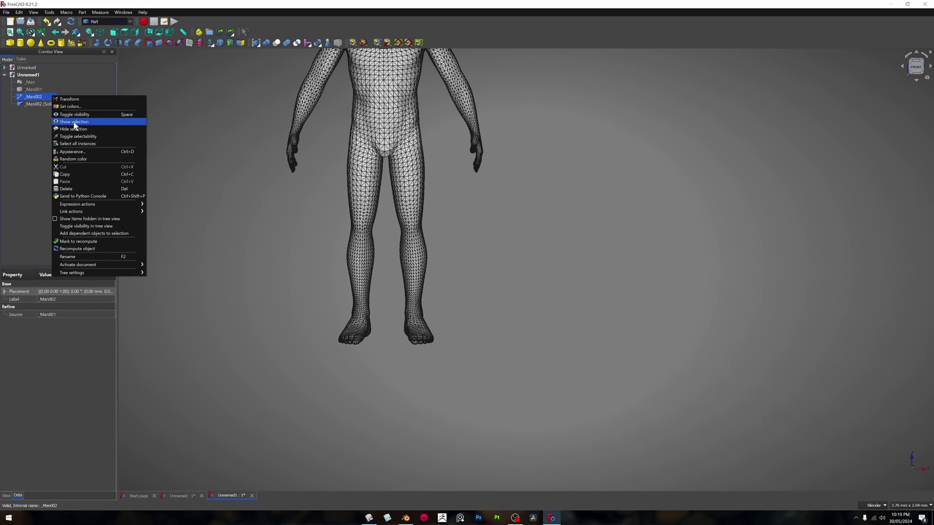
left_click(73, 127)
left_click(39, 104)
scroll(356, 88, "up", 5)
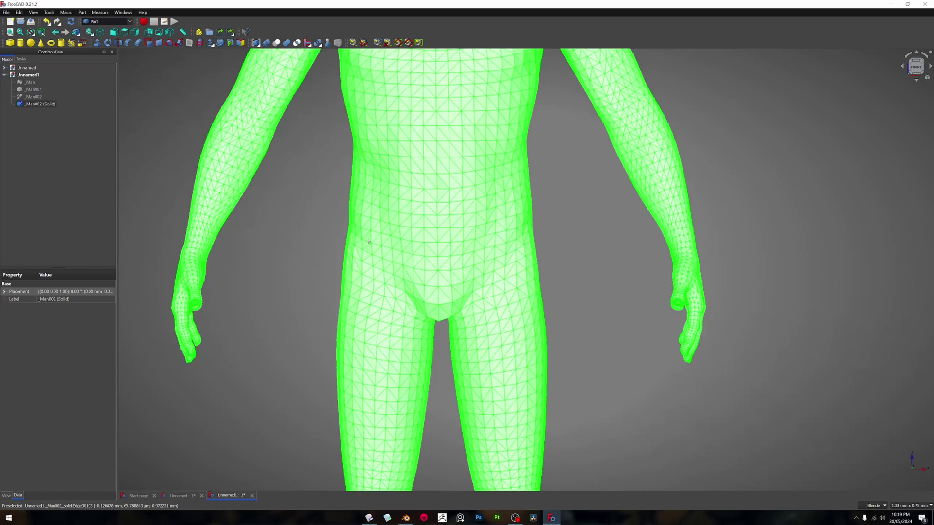
scroll(381, 219, "down", 5)
middle_click_drag(382, 184, 369, 224, "shift")
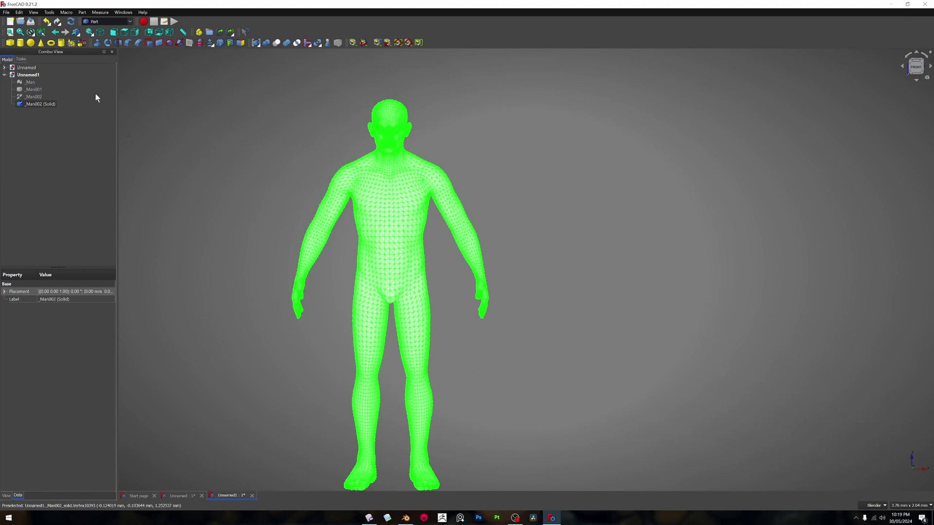
Export the selected solid as the STEP file Man2.step, using Meter units and the AP214 International Standard scheme.
left_click(7, 12)
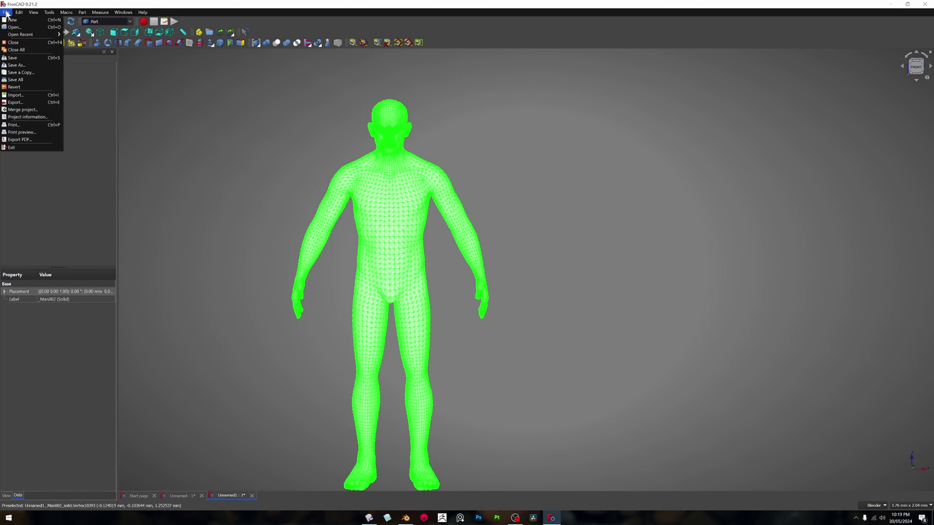
left_click(14, 102)
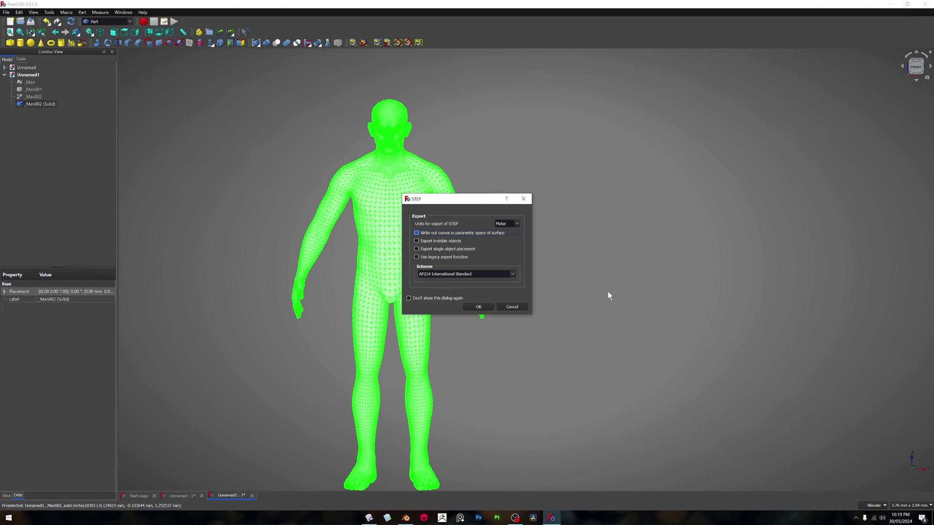
left_click(490, 307)
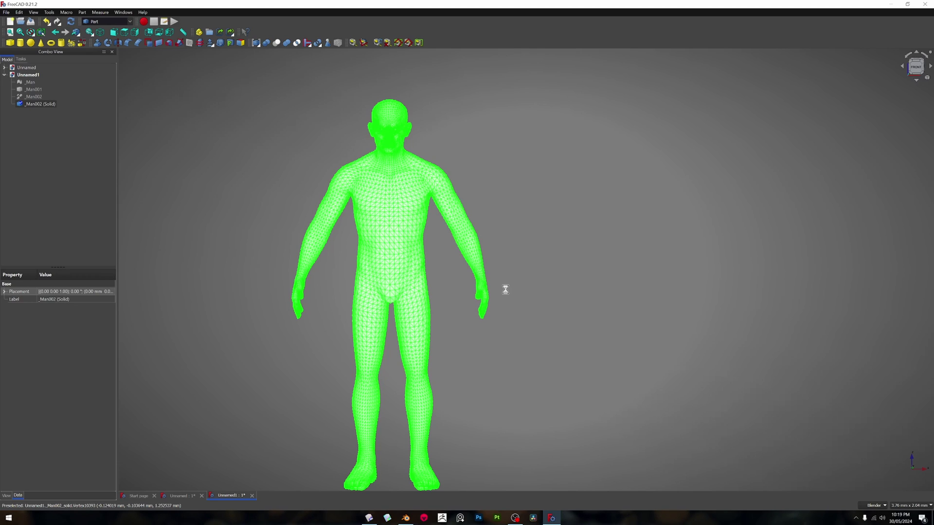
scroll(395, 243, "down", 5)
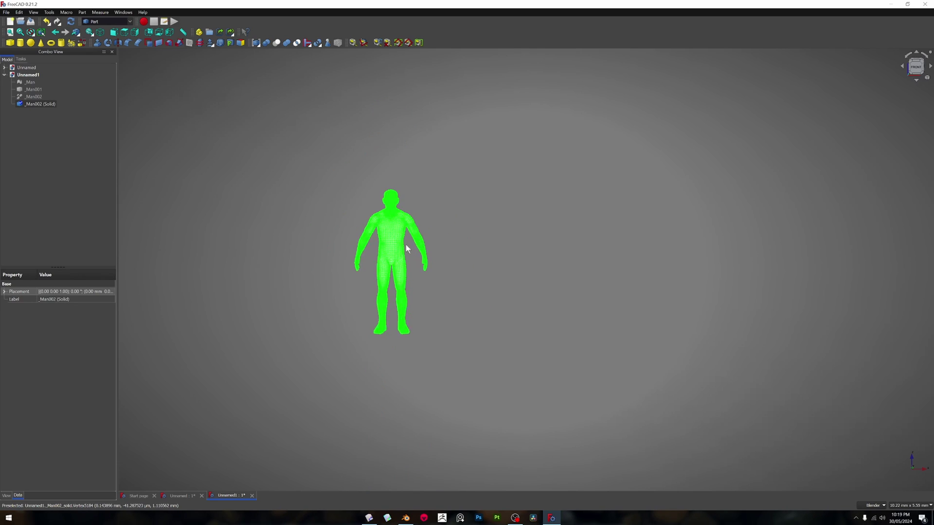
scroll(407, 276, "up", 2)
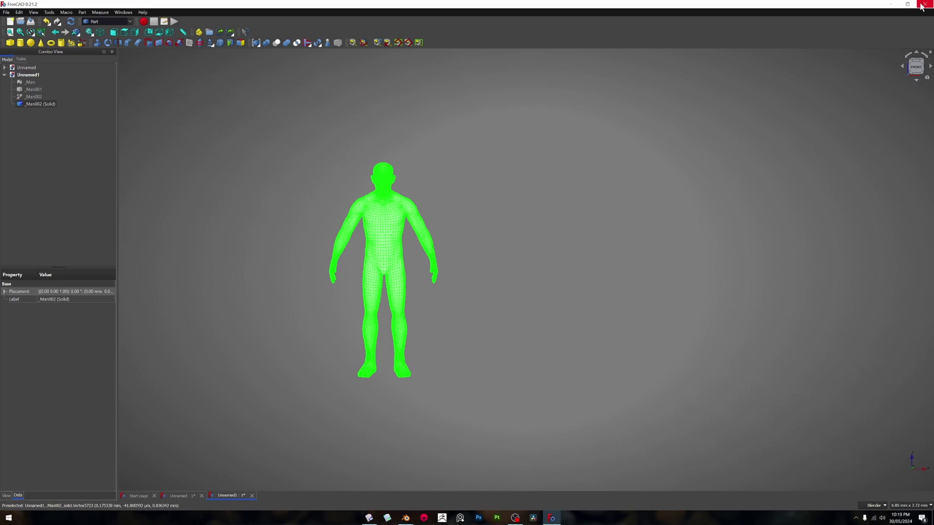
Switch to Plasticity and import Man2.step.
left_click(892, 4)
left_click(599, 187)
key("super+Up")
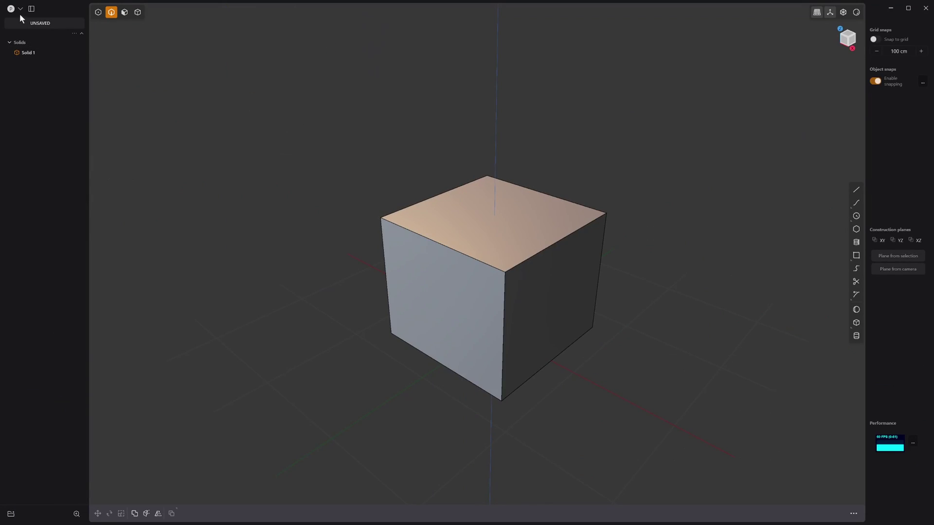
left_click(19, 10)
left_click(29, 35)
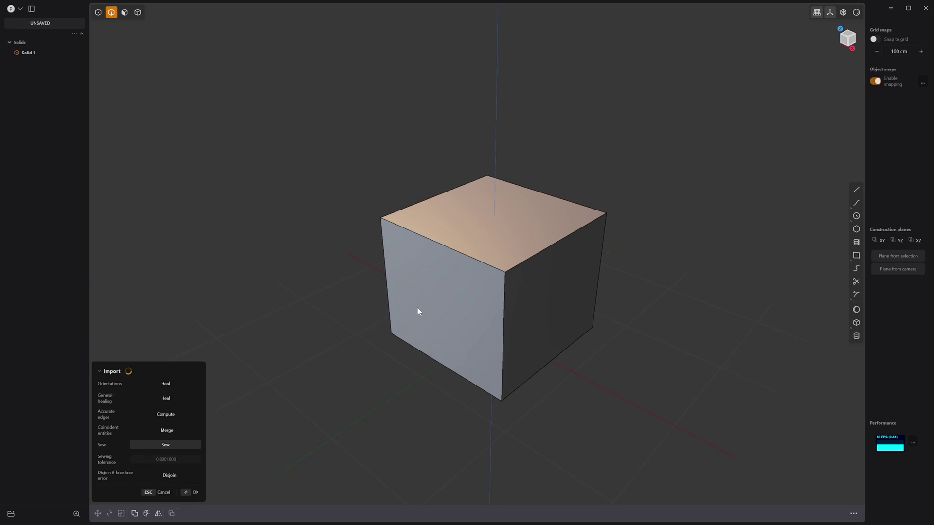
left_click(190, 493)
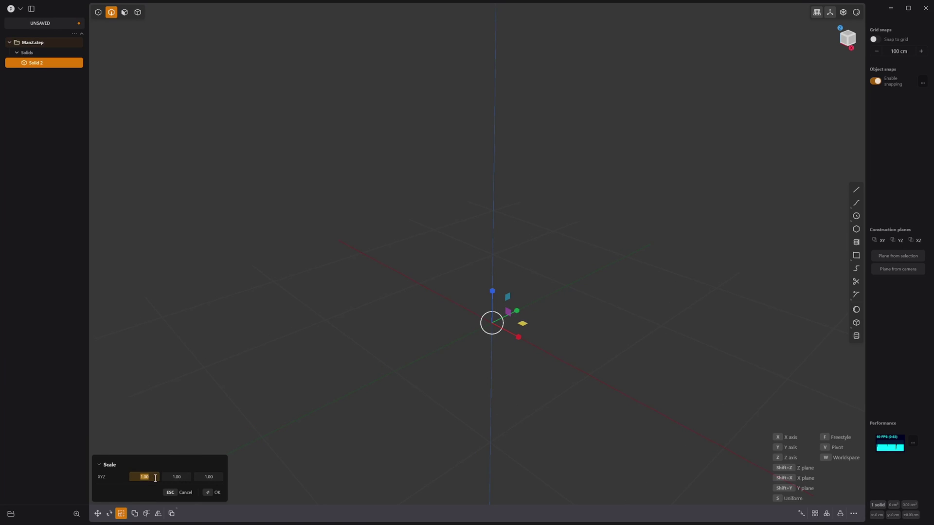
Scale the imported solid by 100 in X, Y and Z.
type("0")
key("Tab")
type("1")
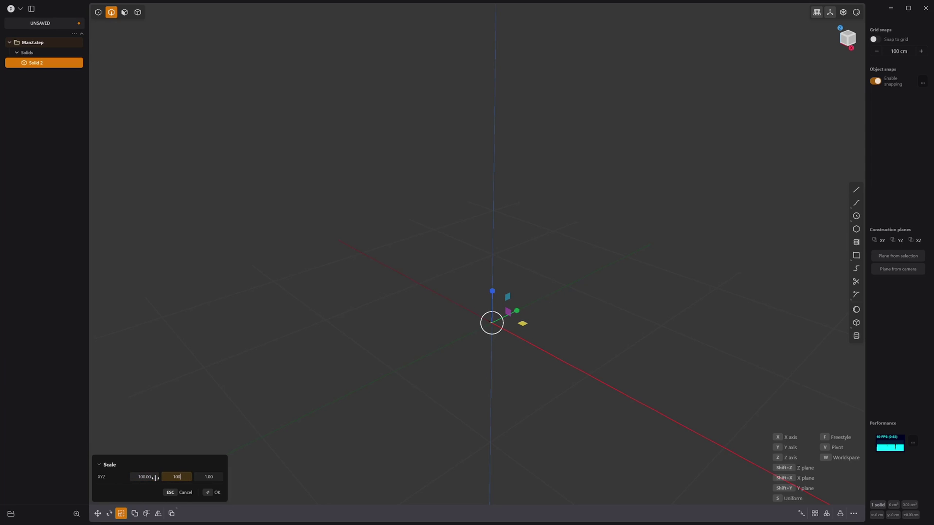
key("Tab")
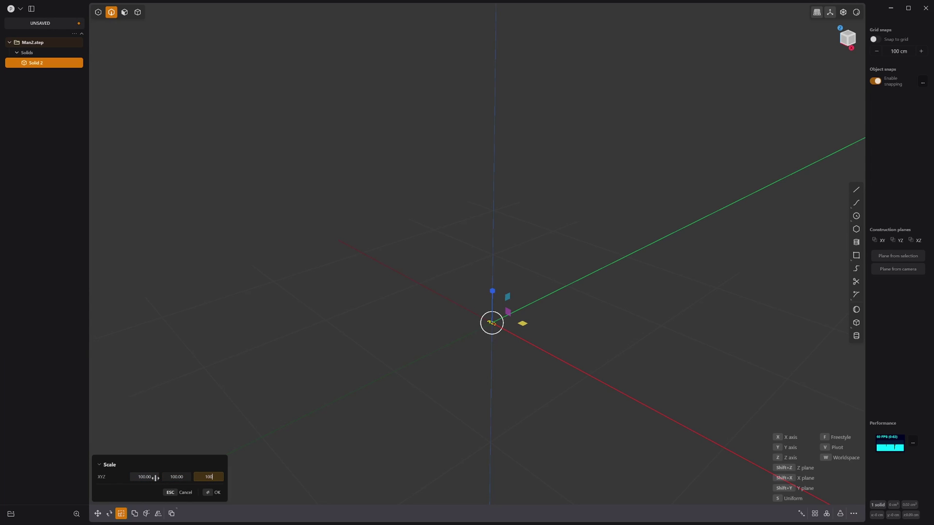
type("100")
key("Return")
scroll(431, 403, "up", 3)
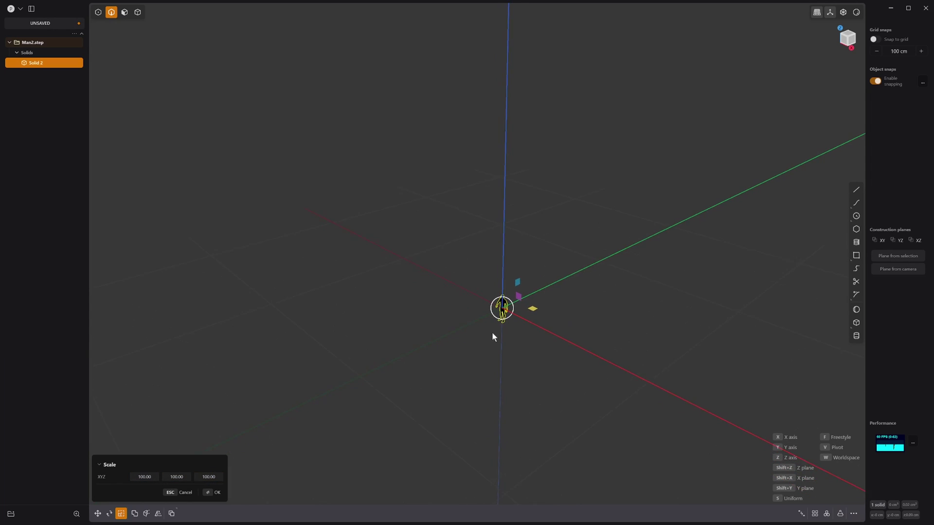
key("Return")
Change the viewport display of the scaled body to the dark purple matcap.
scroll(583, 246, "up", 5)
scroll(471, 306, "up", 4)
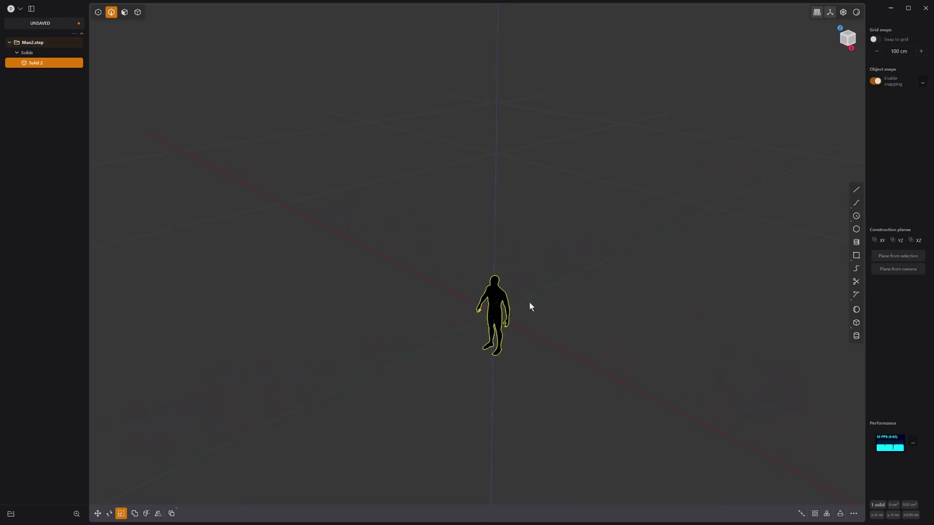
scroll(503, 306, "up", 6)
scroll(507, 192, "up", 3)
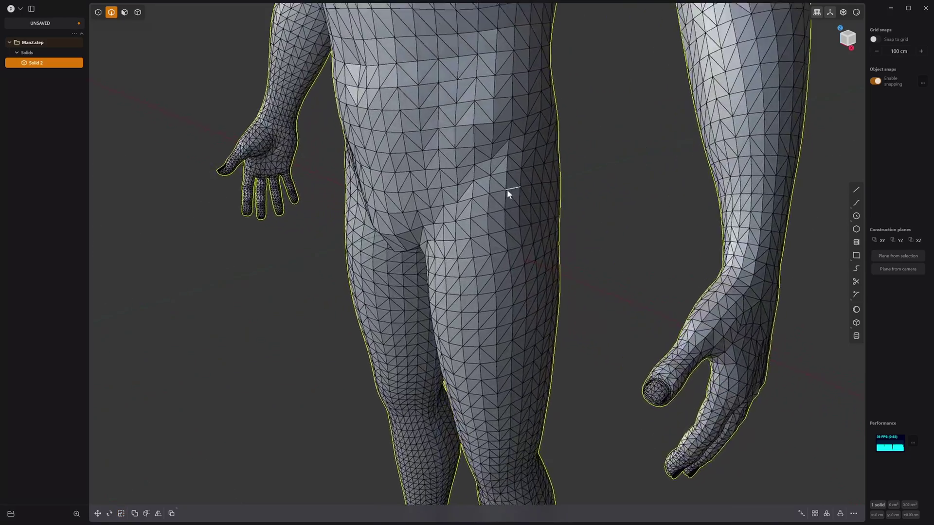
scroll(512, 289, "down", 2)
middle_click_drag(468, 305, 598, 214)
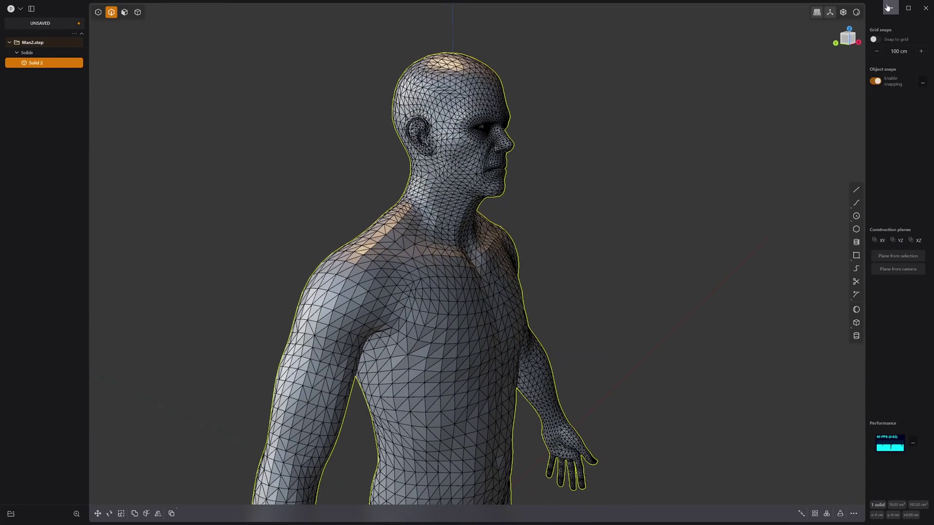
left_click(857, 12)
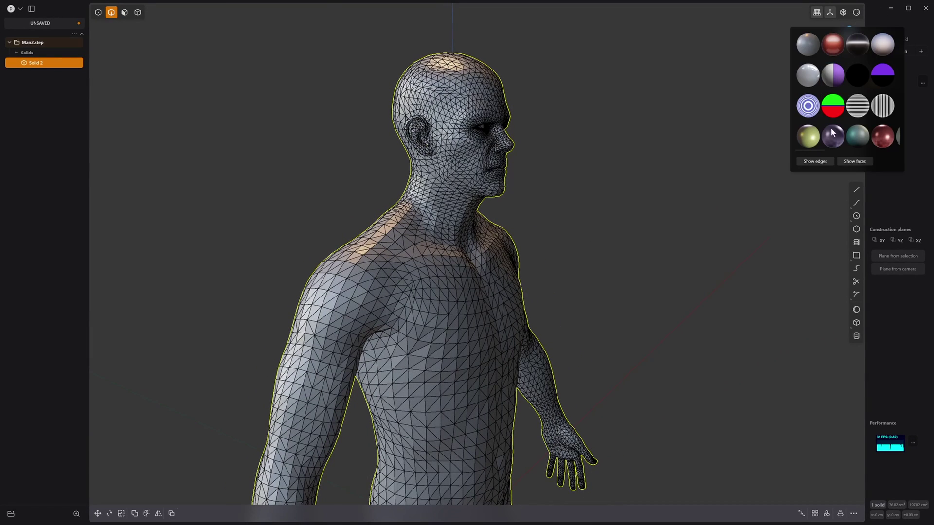
left_click(833, 138)
Try to offset two adjacent triangular faces on the upper chest.
middle_click_drag(596, 214, 518, 223)
scroll(518, 222, "up", 2)
middle_click_drag(476, 260, 418, 267)
key("3")
left_click(545, 256)
scroll(546, 256, "up", 4)
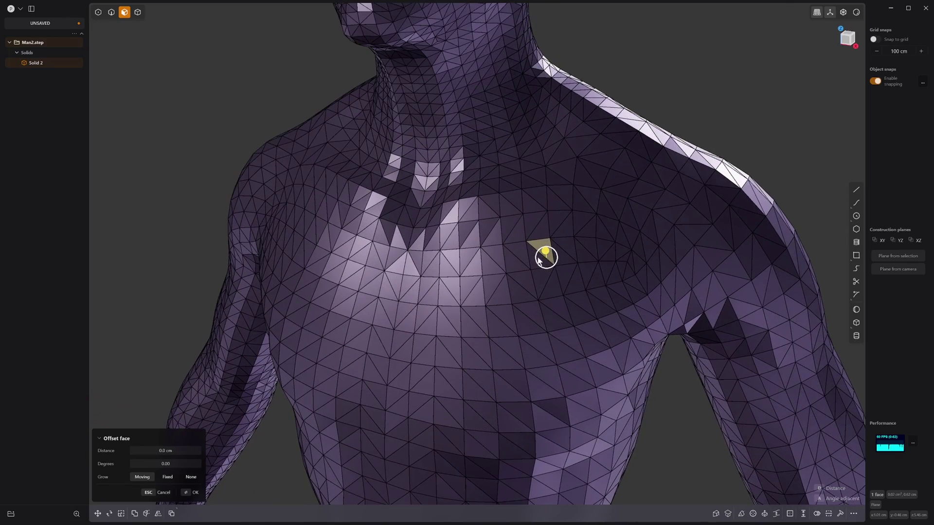
left_click(533, 264, "shift")
left_click_drag(534, 259, 532, 273)
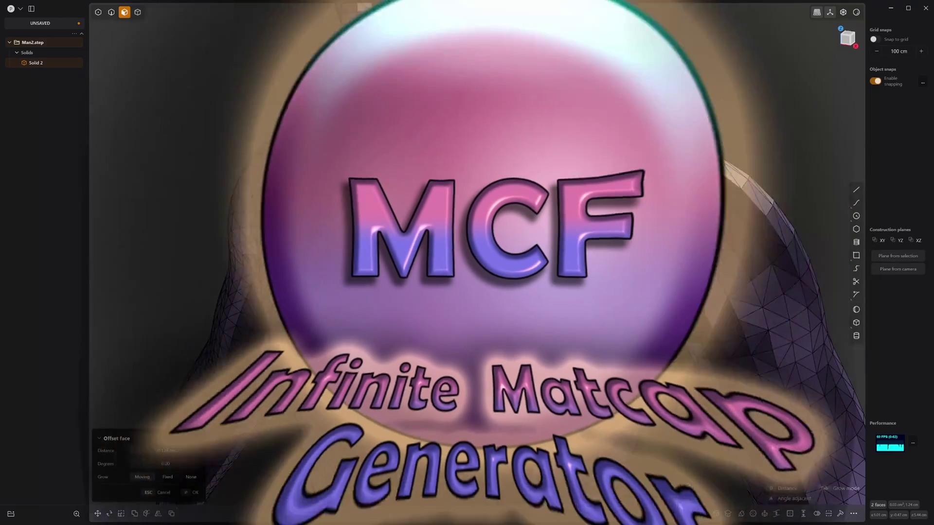
middle_click_drag(531, 273, 543, 250)
key("Escape")
scroll(554, 267, "down", 2)
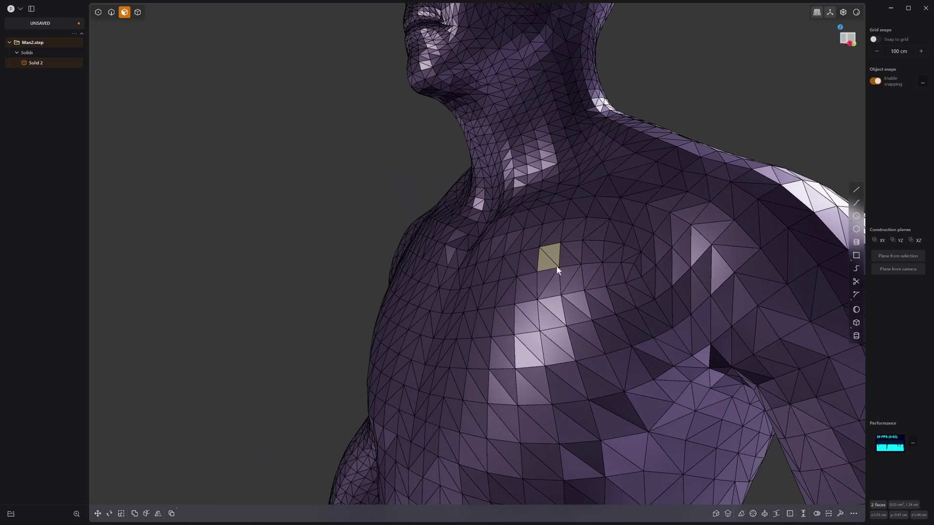
Select four adjacent triangular faces on the upper chest and delete them.
left_click(553, 250)
left_click(543, 263, "shift")
left_click(550, 282, "shift")
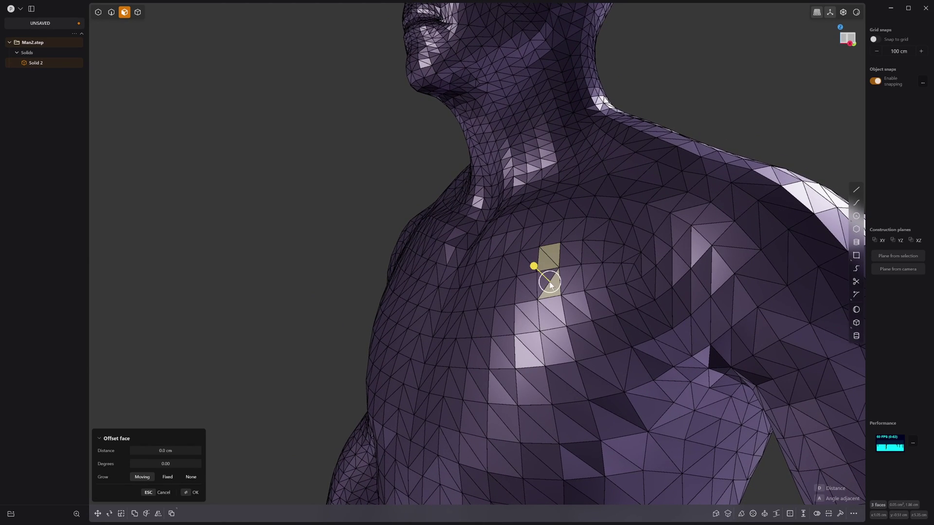
scroll(548, 280, "up", 3)
middle_click_drag(549, 280, 576, 287)
scroll(576, 282, "up", 1)
left_click(529, 270, "shift")
middle_click_drag(528, 270, 507, 275)
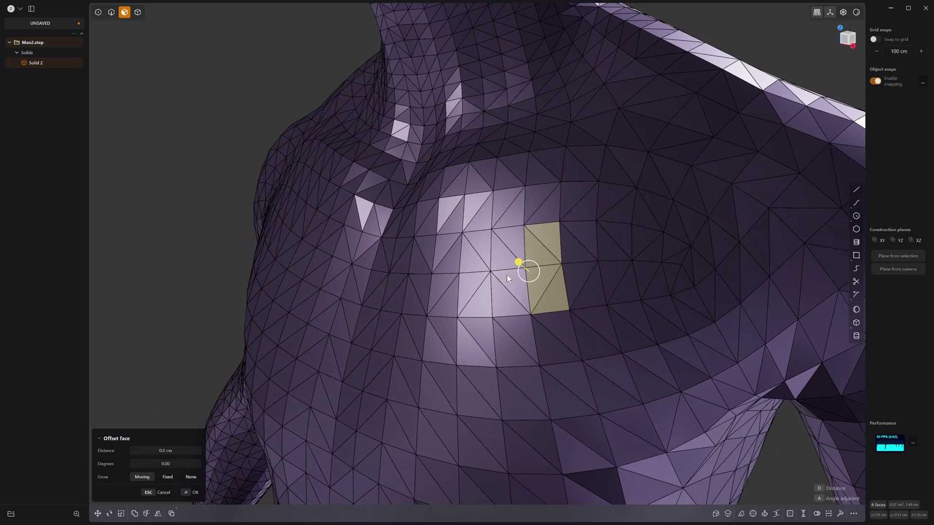
key("Escape")
scroll(541, 224, "up", 2)
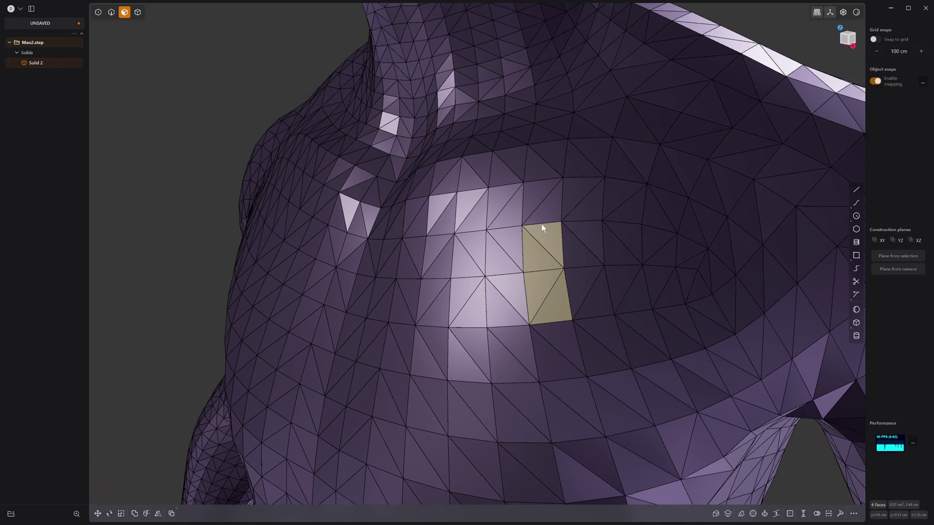
key("Delete")
middle_click_drag(548, 230, 548, 234)
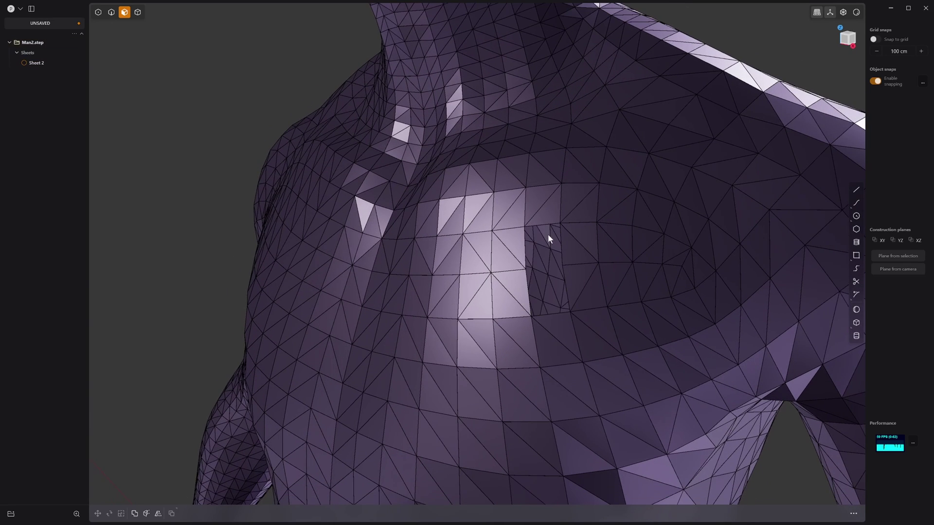
Patch the chest hole along its boundary edge loop with Quality faces, then return to face selection.
key("2")
double_click(542, 223)
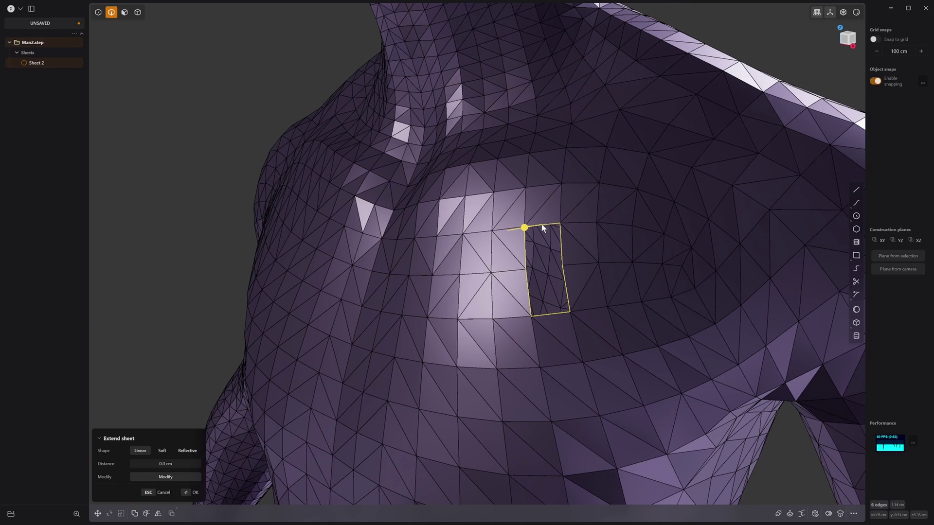
key("p")
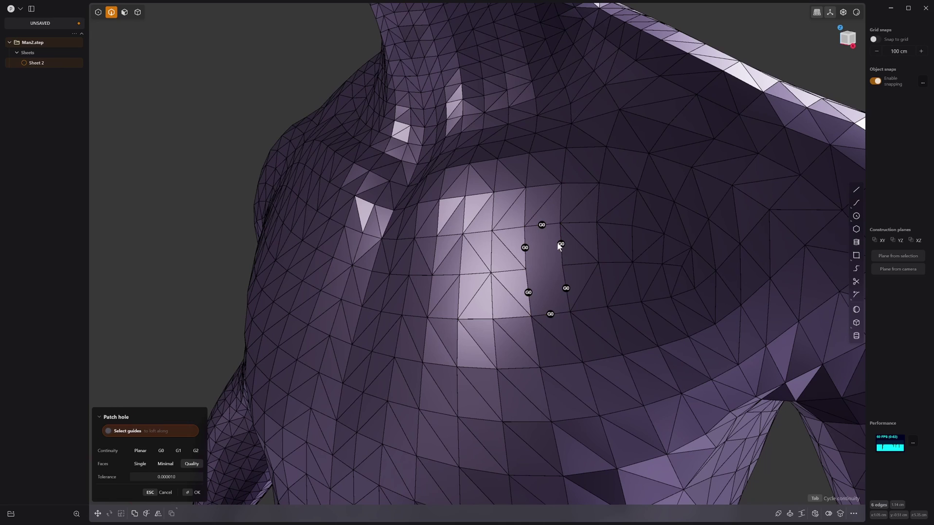
middle_click_drag(558, 246, 517, 214)
key("Return")
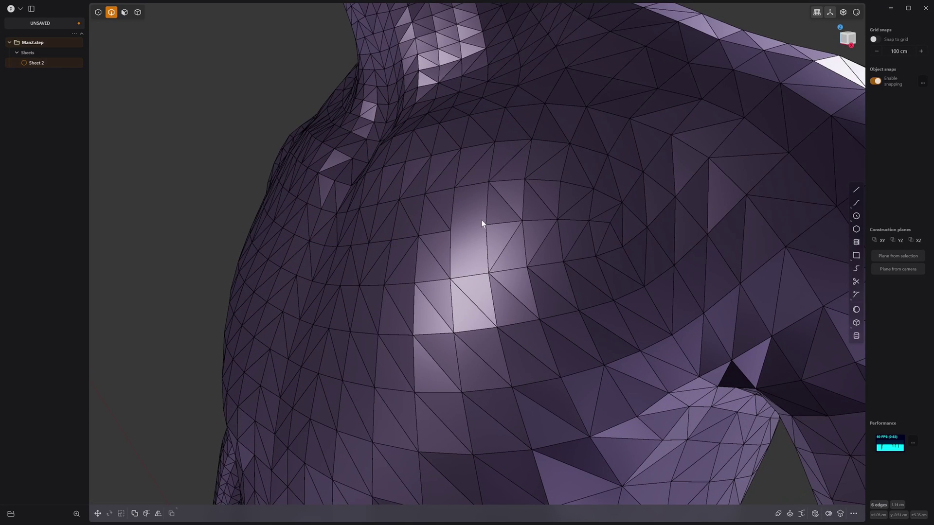
key("3")
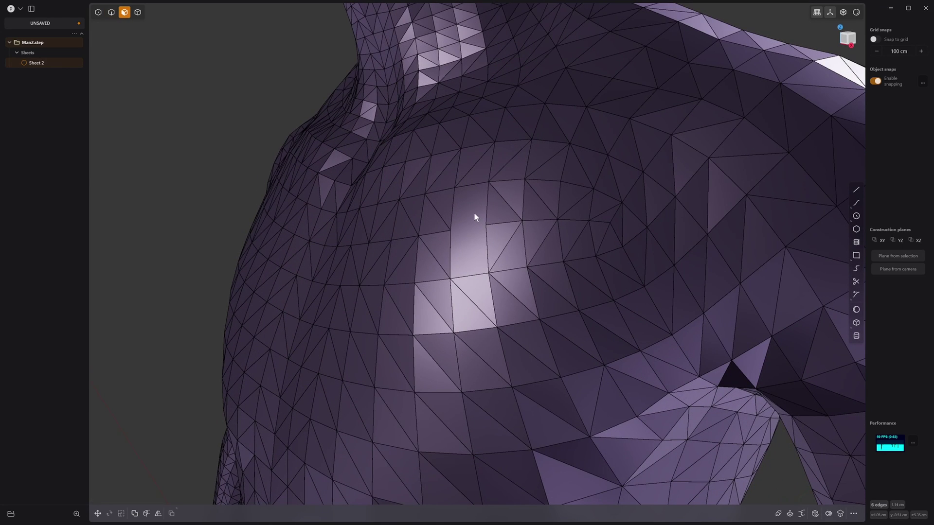
Review the GPU rendering and CPU faceting quality options in the Performance preferences.
left_click(11, 8)
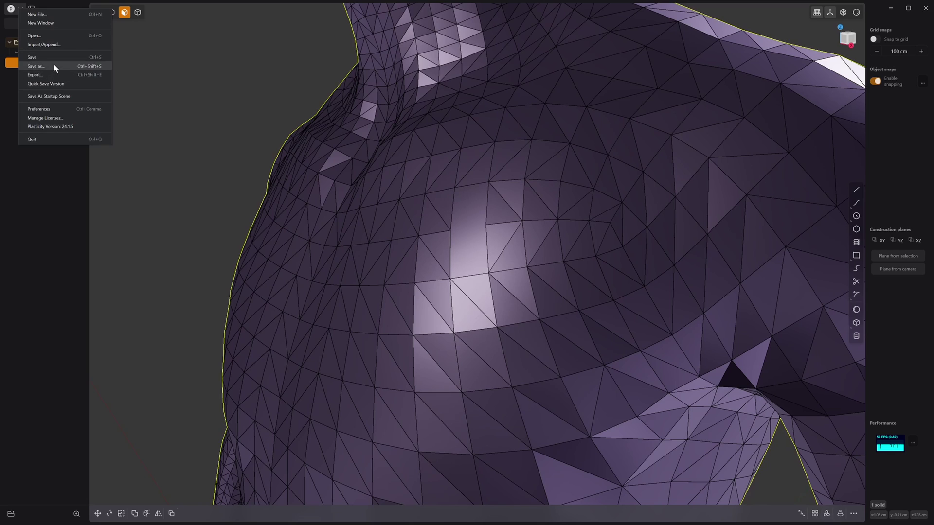
left_click(51, 107)
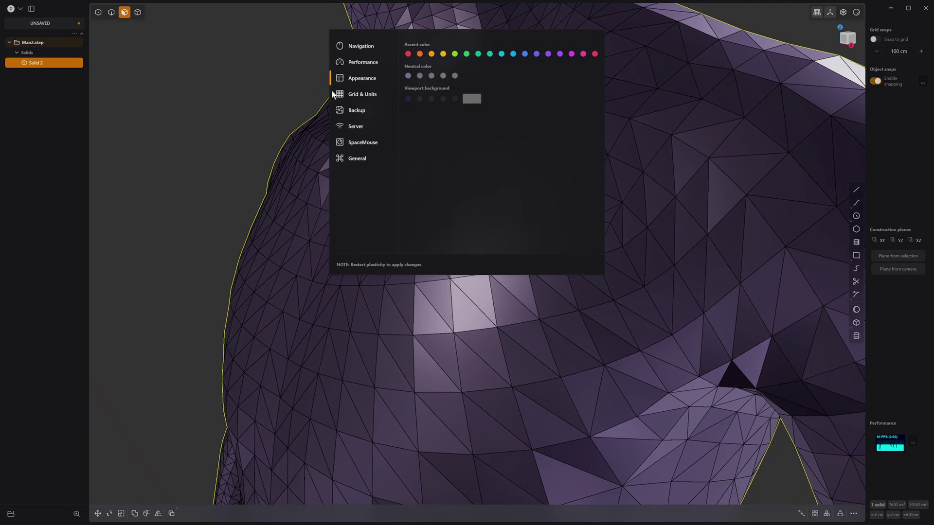
left_click(366, 63)
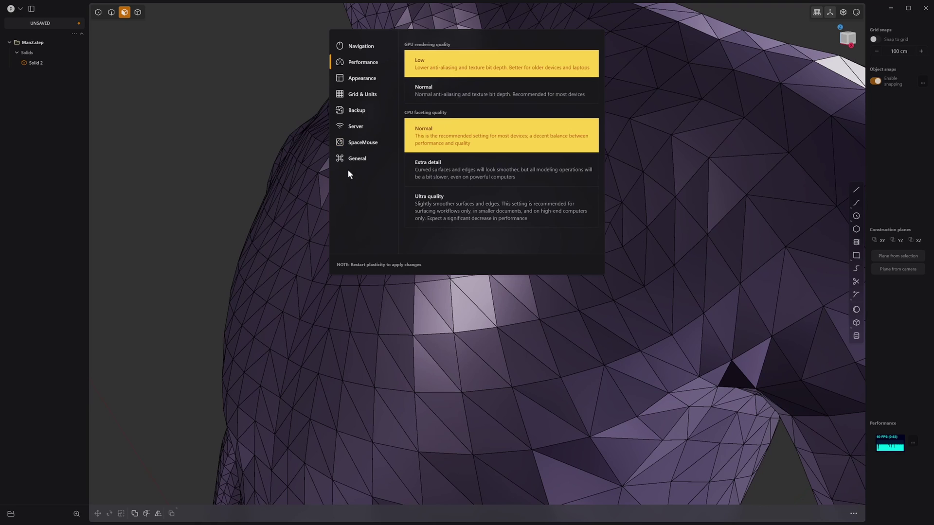
left_click(212, 113)
Try to offset the patched face on the upper chest.
scroll(409, 202, "down", 3)
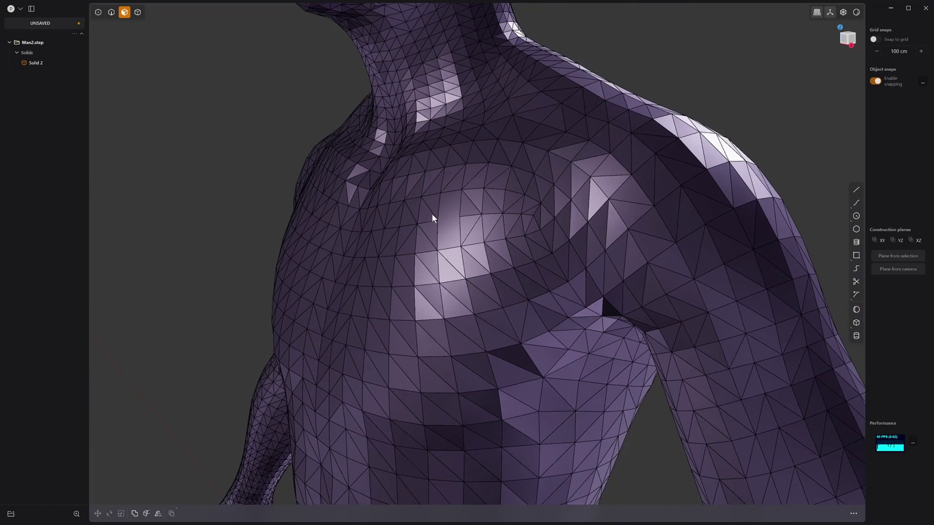
middle_click_drag(431, 213, 445, 215)
left_click(445, 215)
left_click_drag(428, 202, 435, 203)
key("Return")
scroll(436, 202, "up", 5)
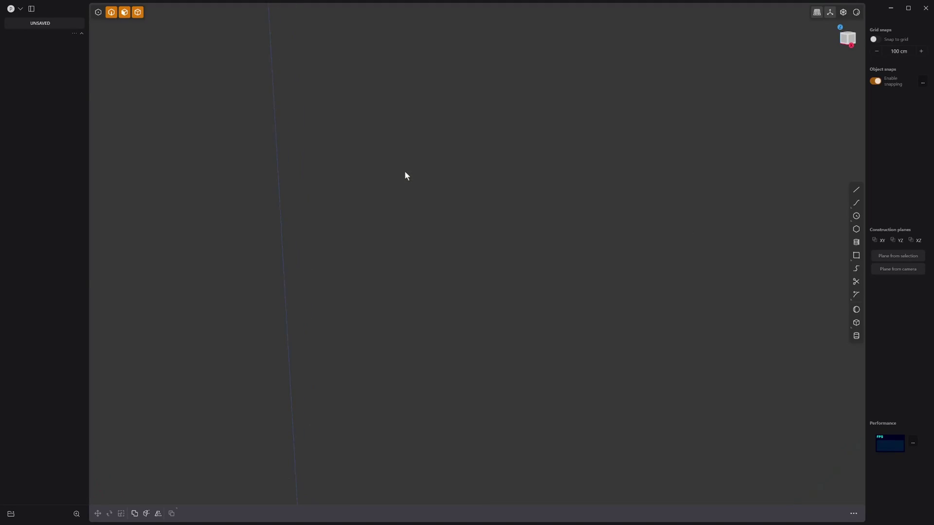
Inspect the reloaded body model around the head, chest and shoulders.
middle_click_drag(406, 170, 437, 225, "shift")
scroll(437, 226, "up", 6)
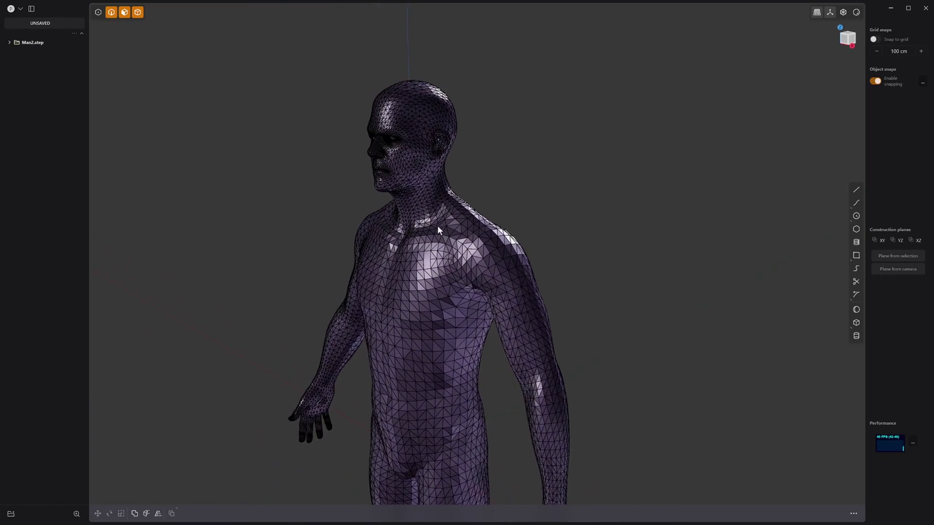
scroll(401, 211, "down", 3)
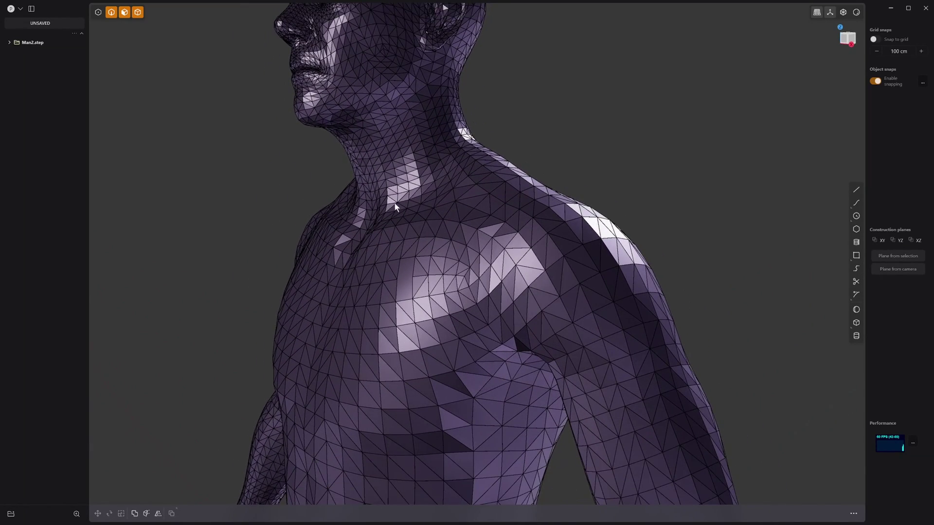
scroll(390, 209, "down", 3)
middle_click_drag(403, 264, 409, 244)
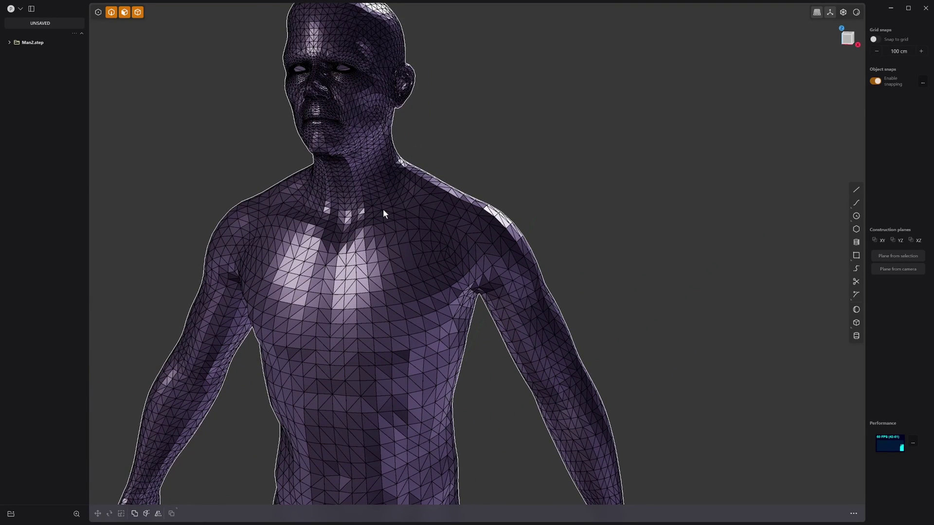
scroll(283, 293, "down", 4)
middle_click_drag(296, 377, 398, 306, "shift")
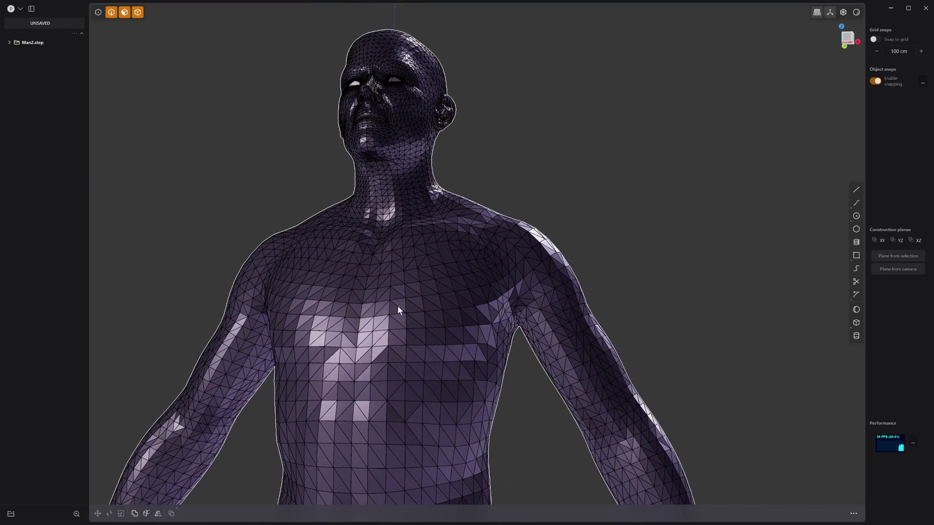
Select a single triangular face near the middle of the chest and try to offset it.
scroll(400, 302, "up", 3)
key("3")
left_click(404, 281)
key("Escape")
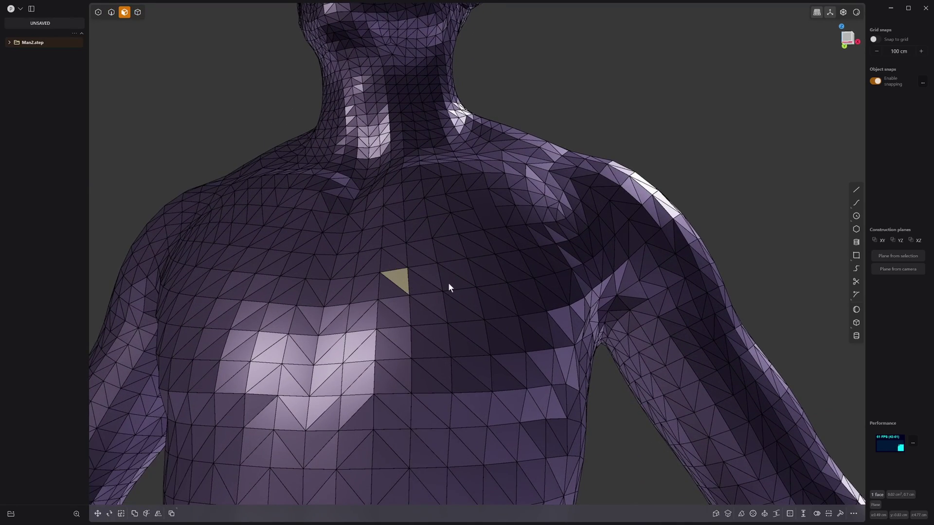
key("o")
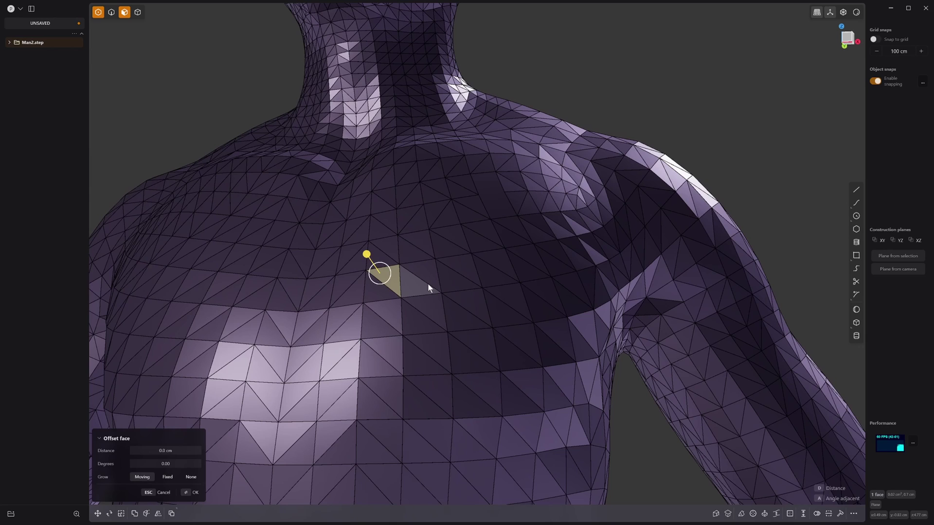
key("s")
scroll(428, 284, "up", 1)
key("Escape")
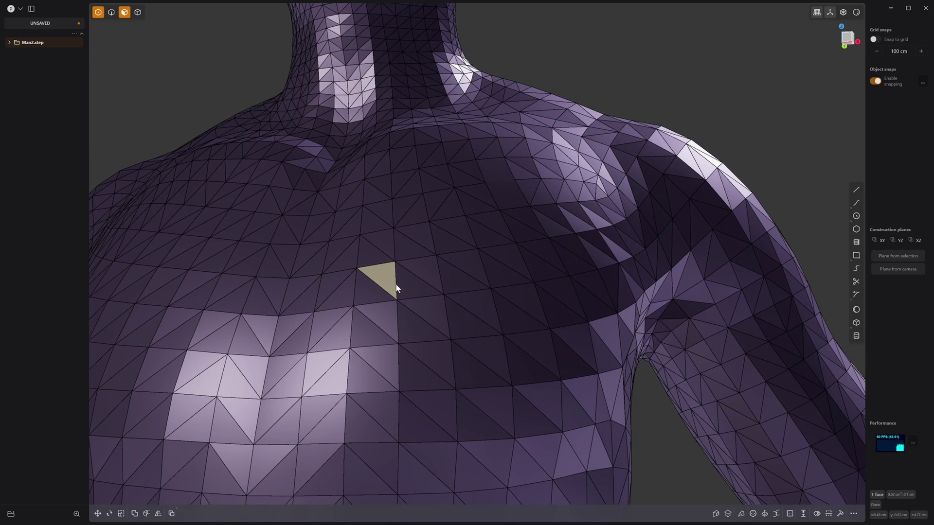
Try to scale the selected triangular chest face.
key("s")
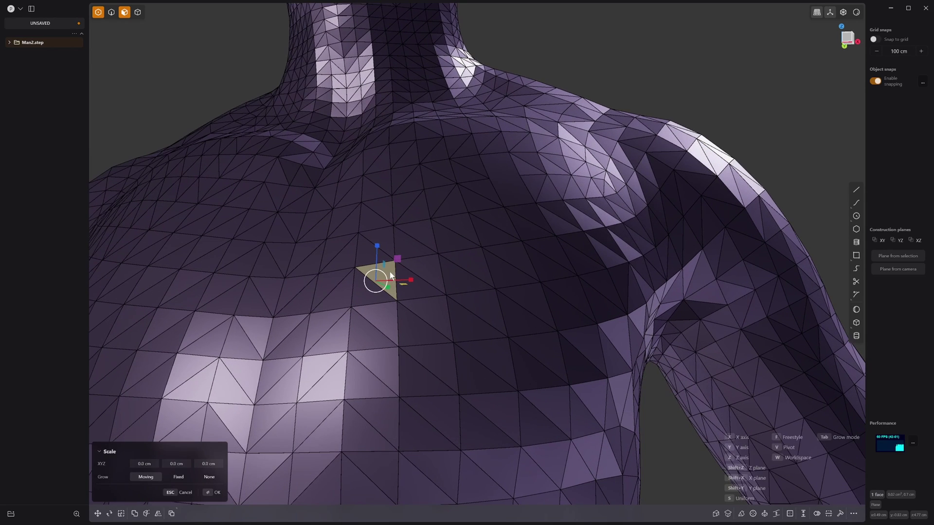
key("Escape")
scroll(390, 273, "down", 6)
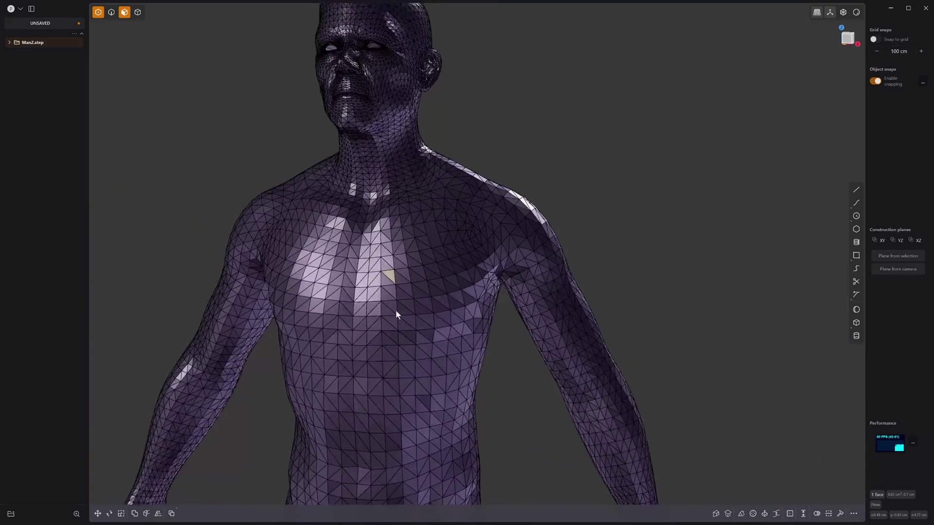
middle_click_drag(396, 310, 383, 257)
scroll(433, 268, "up", 3)
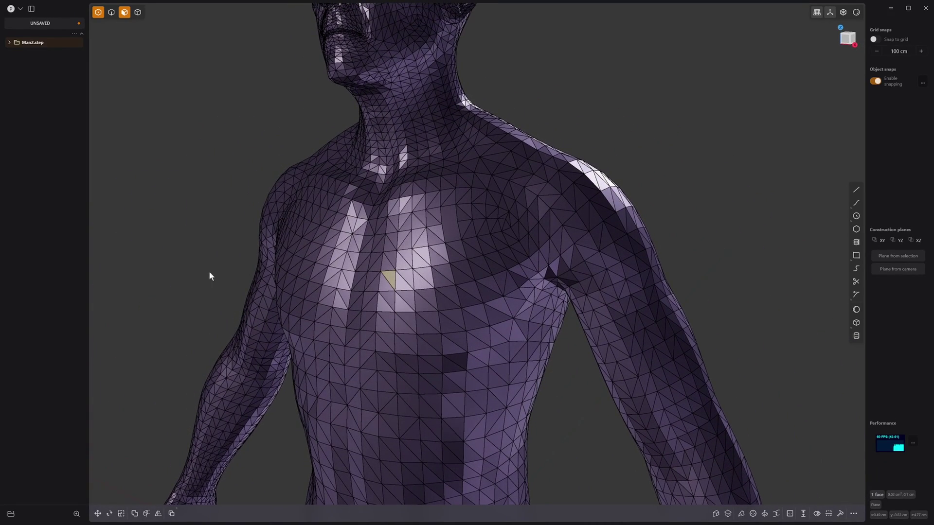